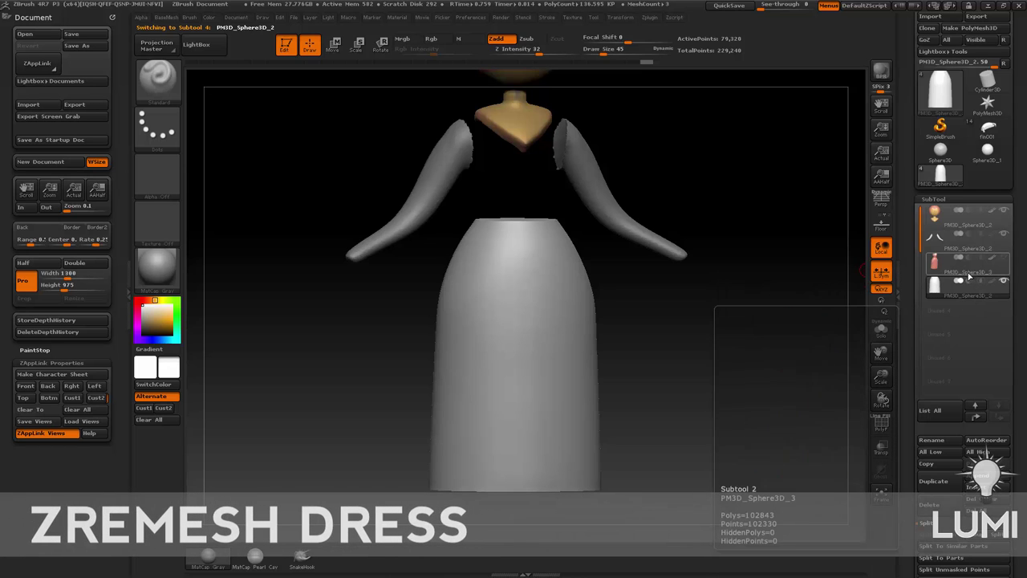
Make the pink dress the active subtool and set the brush draw size to 65.
click(968, 275)
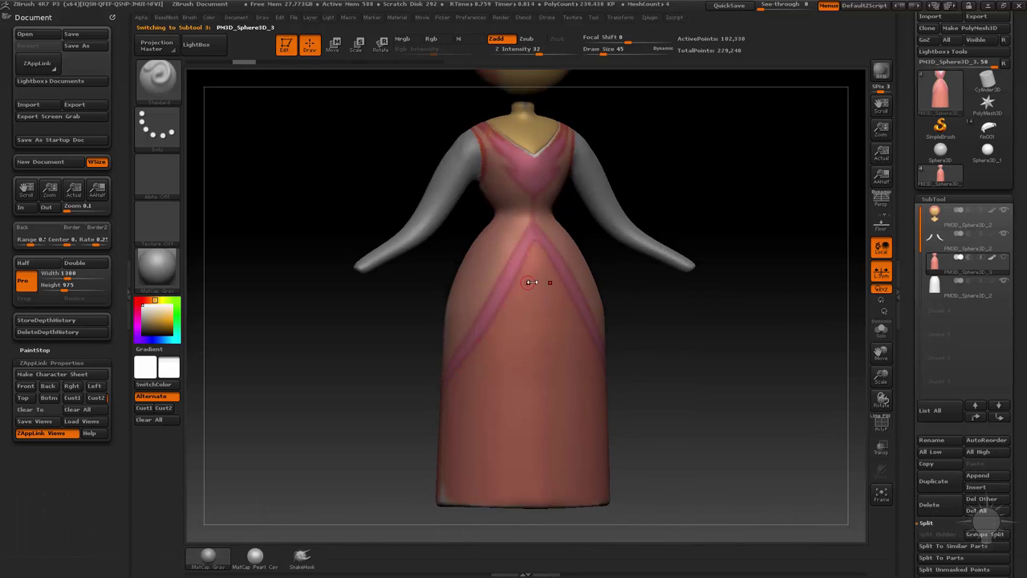
key(s)
drag(530, 283, 535, 282)
mouse_move(674, 301)
mouse_down()
mouse_move(717, 354)
mouse_move(707, 353)
mouse_up()
mouse_move(707, 353)
mouse_down()
mouse_move(590, 353)
mouse_move(716, 354)
mouse_up()
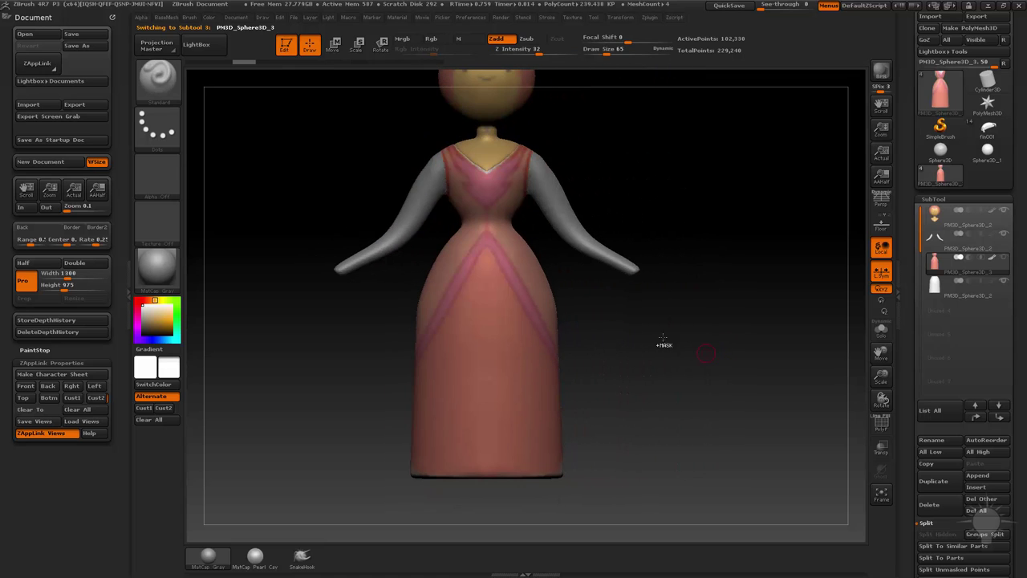
Mask the bodice and front overskirt down to the outer edge of the pink trim with the MaskCurve brush.
ctrl+click(158, 78)
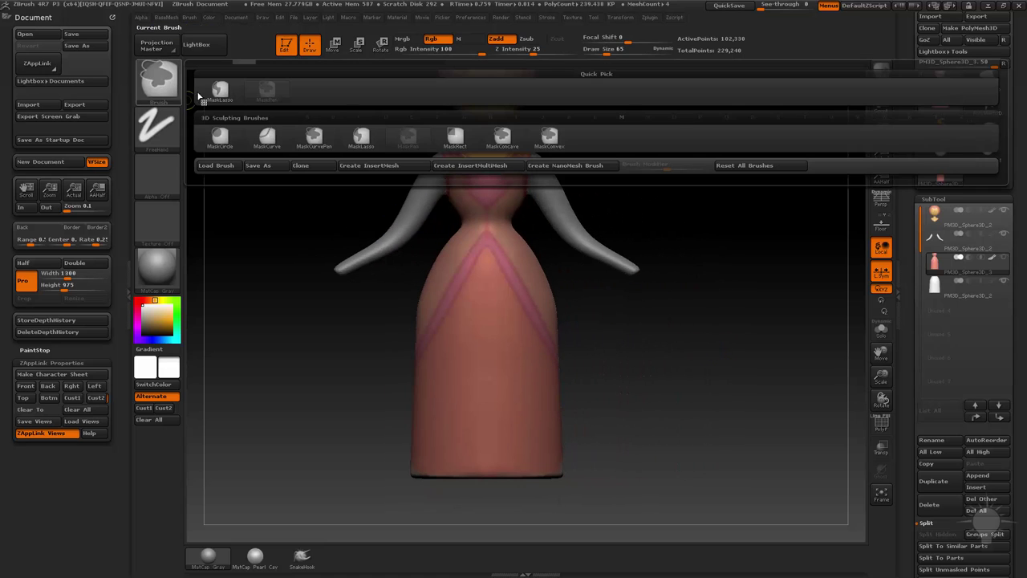
ctrl+click(360, 143)
ctrl+click(163, 78)
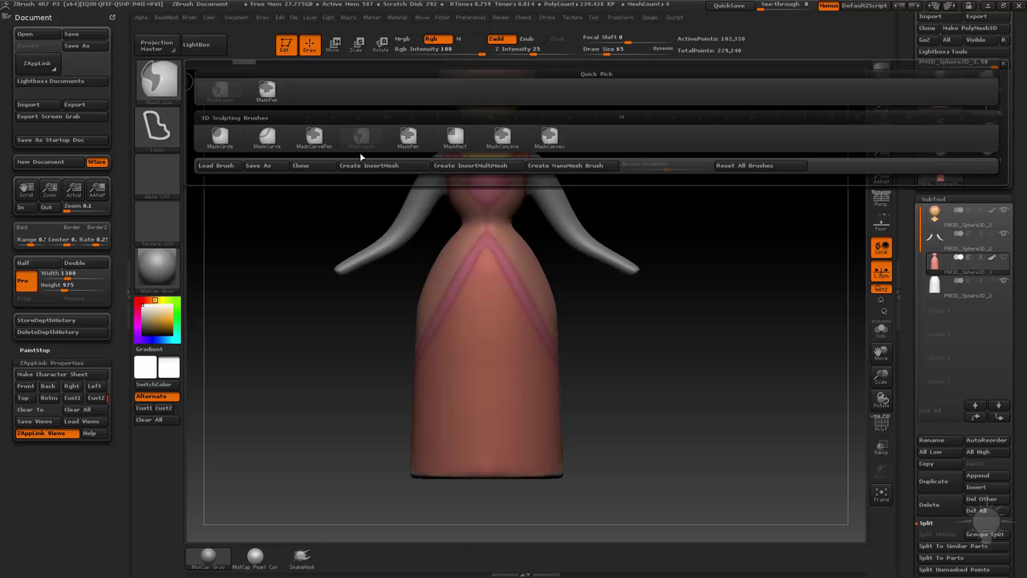
ctrl+click(268, 139)
alt+drag(658, 220, 651, 259)
ctrl+drag(433, 154, 490, 298)
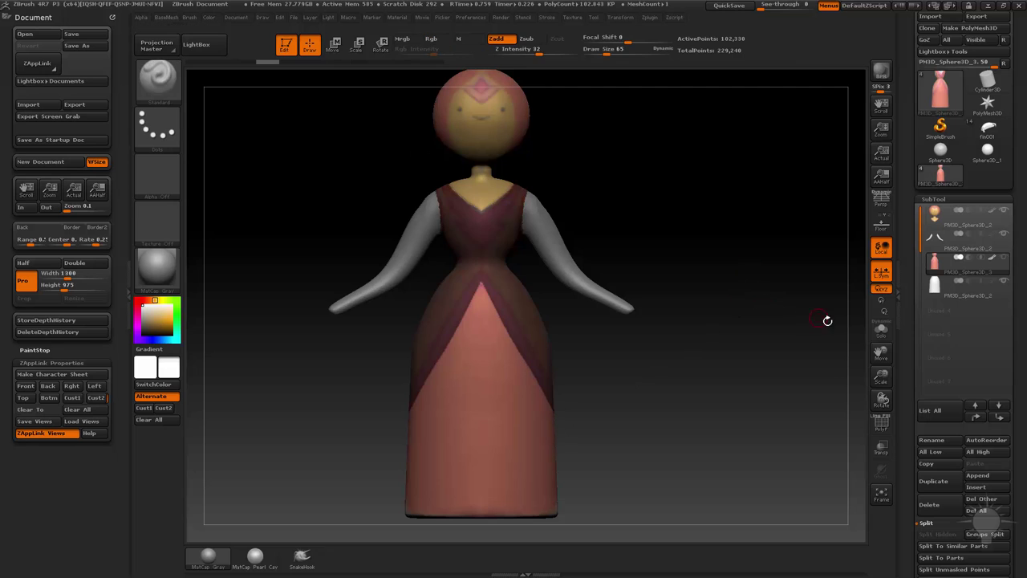
Paint a mask along the zigzag pink trim on the back of the skirt with MaskPen at draw size 53.
mouse_move(827, 320)
mouse_down()
mouse_move(781, 345)
mouse_move(747, 337)
mouse_move(775, 344)
mouse_up()
key(ctrl+b)
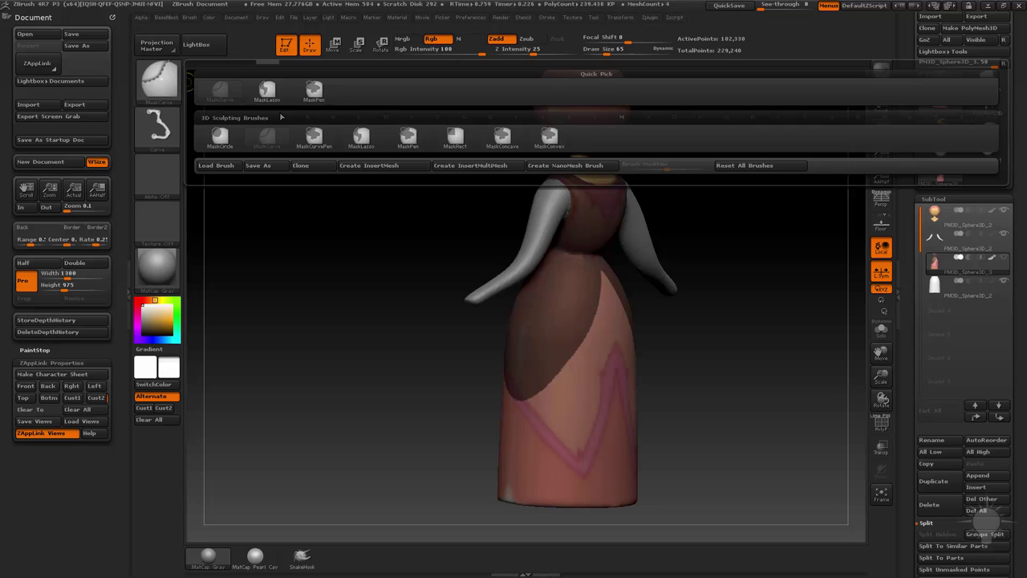
click(308, 98)
alt+drag(765, 369, 710, 318)
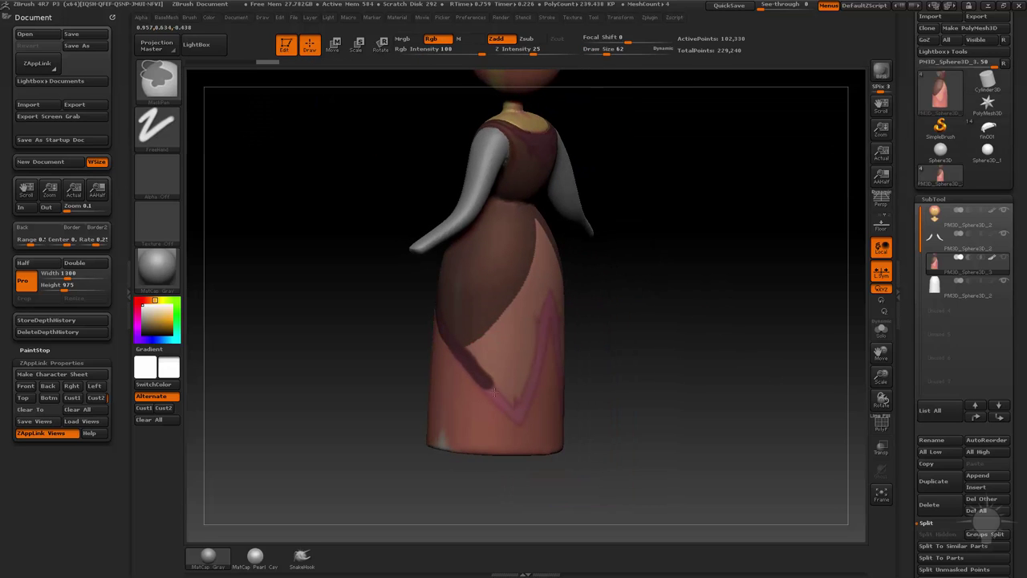
ctrl+drag(517, 418, 520, 421)
drag(617, 367, 584, 354)
key(s)
mouse_move(538, 359)
mouse_down()
mouse_move(522, 387)
mouse_move(522, 363)
mouse_up()
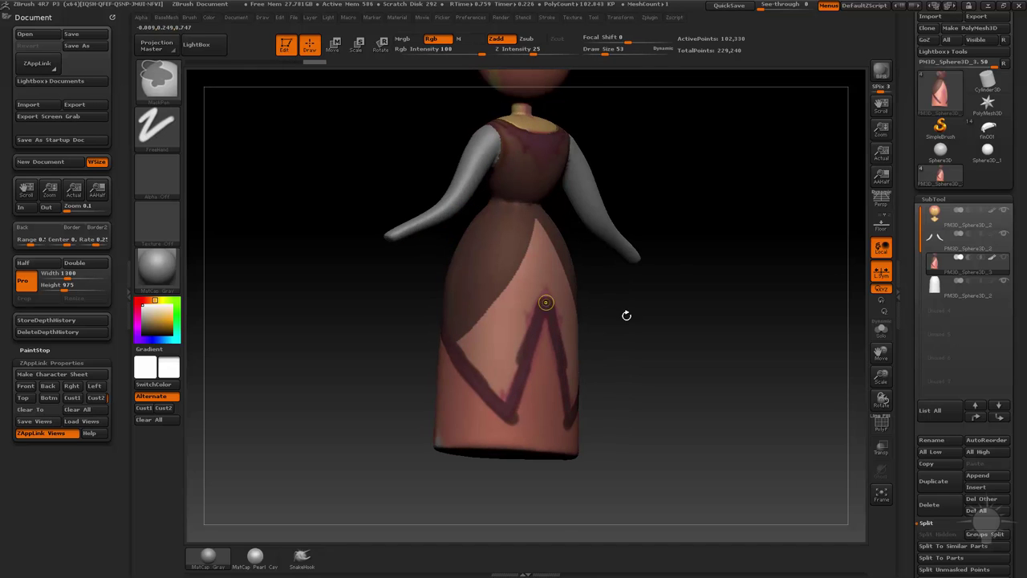
drag(627, 315, 526, 400)
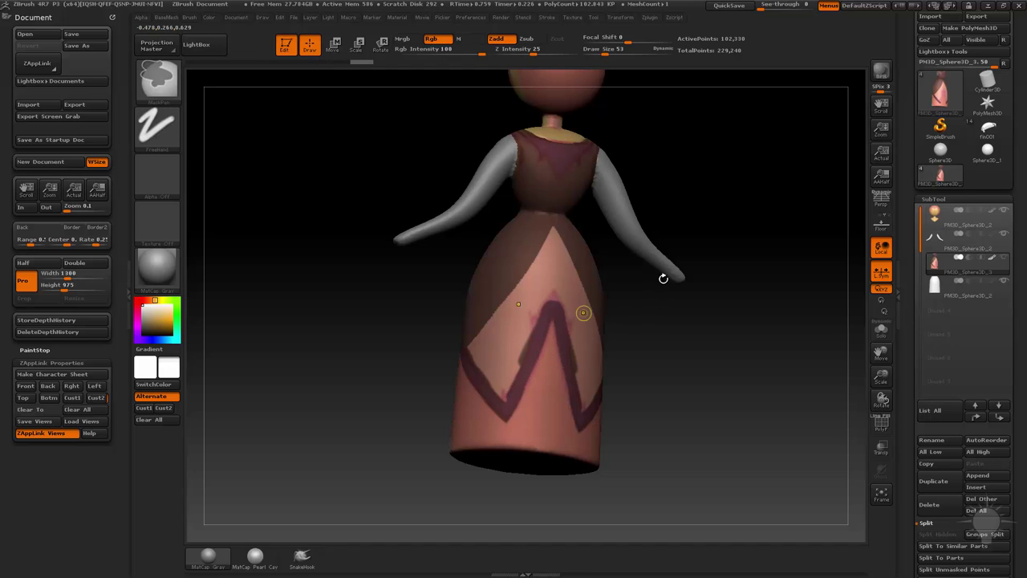
Fill in the mask above the zigzag trim on the back of the skirt, using draw sizes of 155 and 122.
alt+drag(664, 279, 649, 309)
key(bracketright)
mouse_move(542, 279)
ctrl+mouse_down()
mouse_move(549, 303)
mouse_move(529, 331)
ctrl+mouse_up()
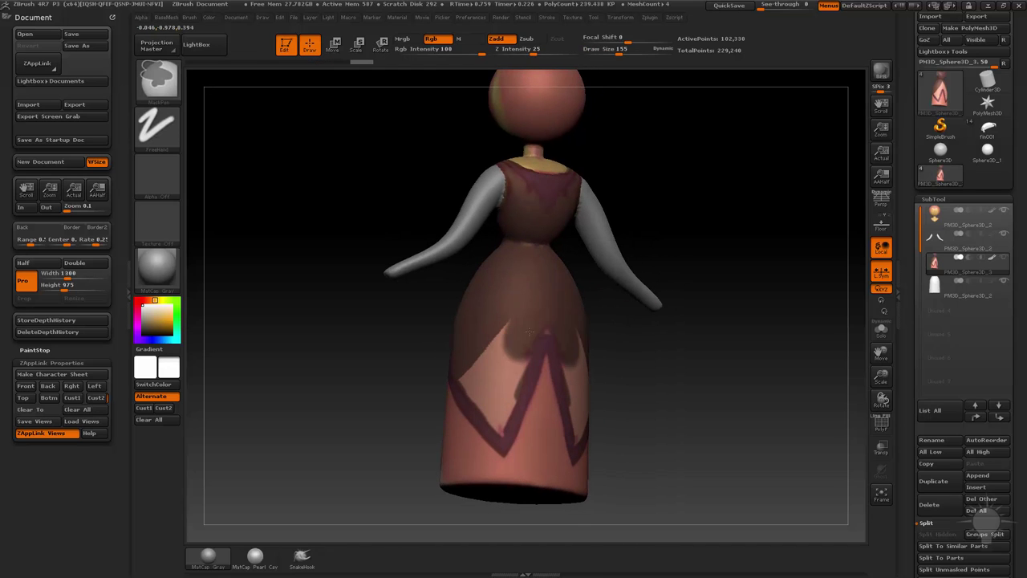
drag(603, 308, 619, 314)
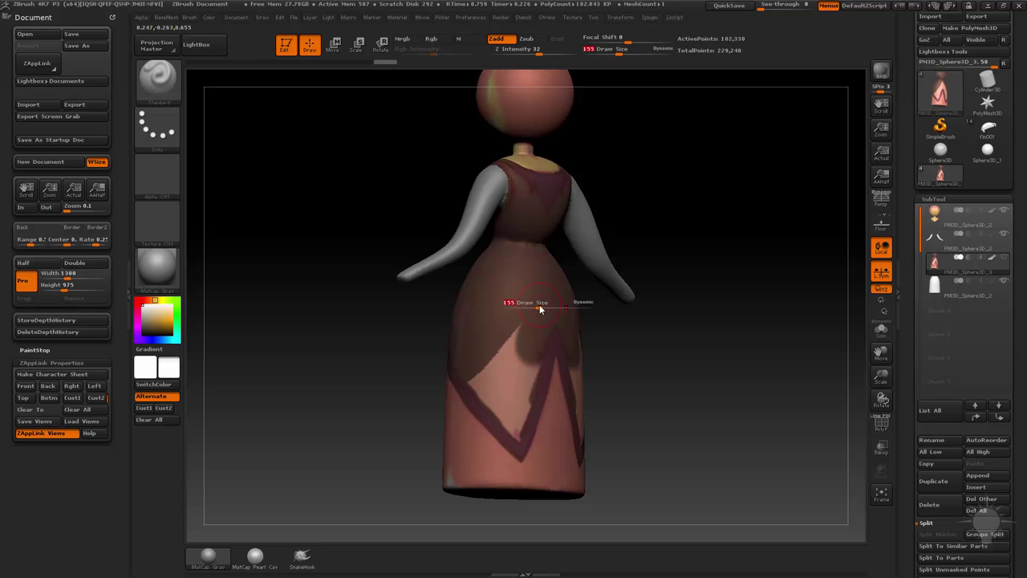
drag(540, 309, 508, 351)
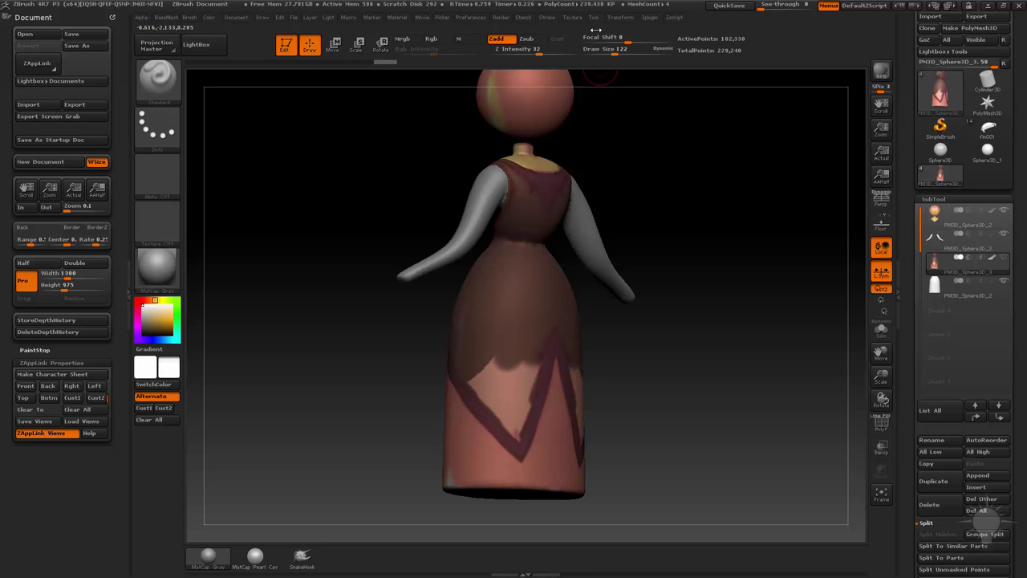
key(space)
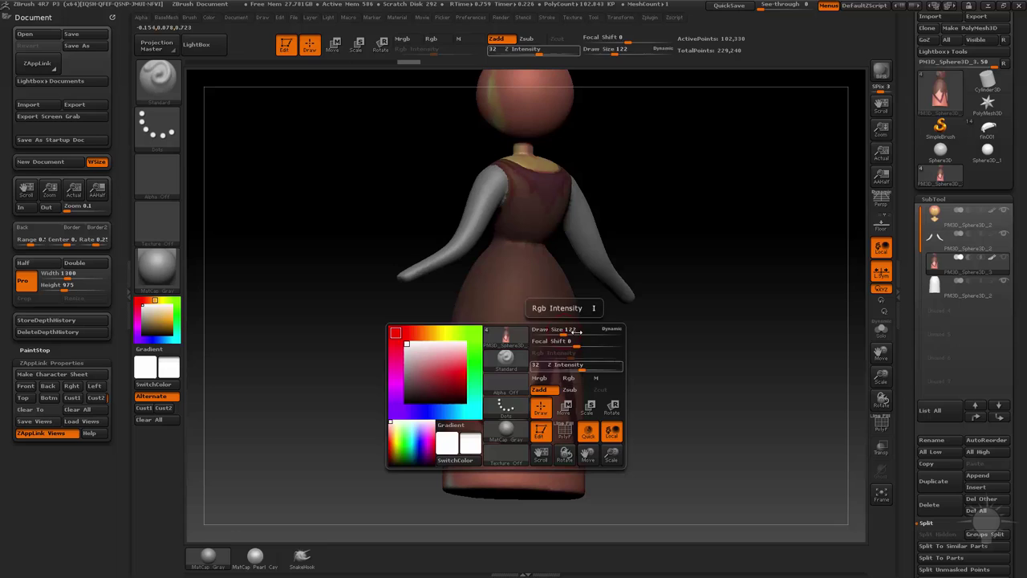
mouse_move(500, 373)
ctrl+mouse_down()
mouse_move(474, 369)
mouse_move(492, 406)
mouse_move(530, 370)
ctrl+mouse_up()
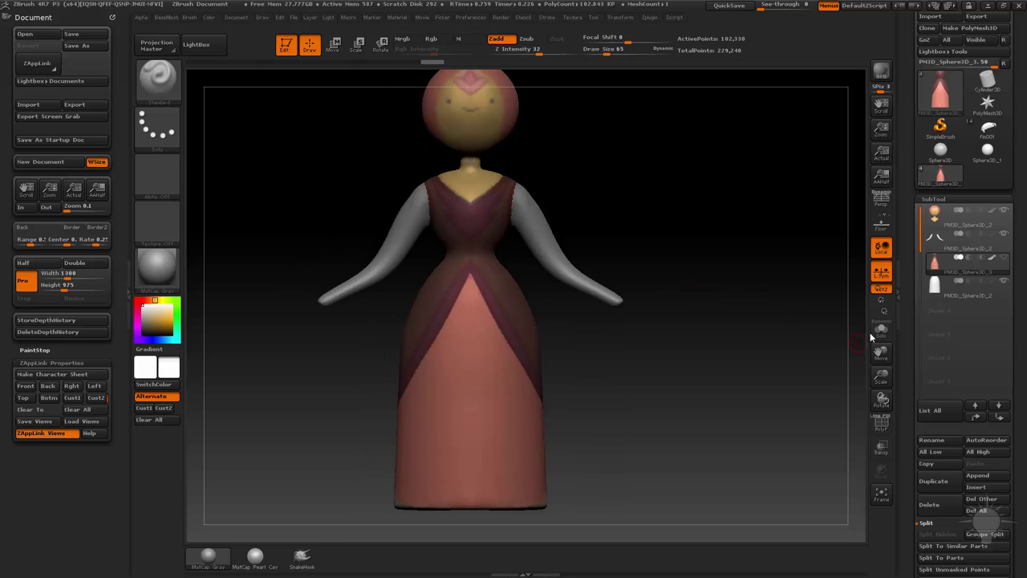
Isolate the dress with its polyframe shown and turn the masked bodice and overskirt into a separate polygroup.
click(881, 329)
drag(746, 239, 471, 391)
key(ctrl)
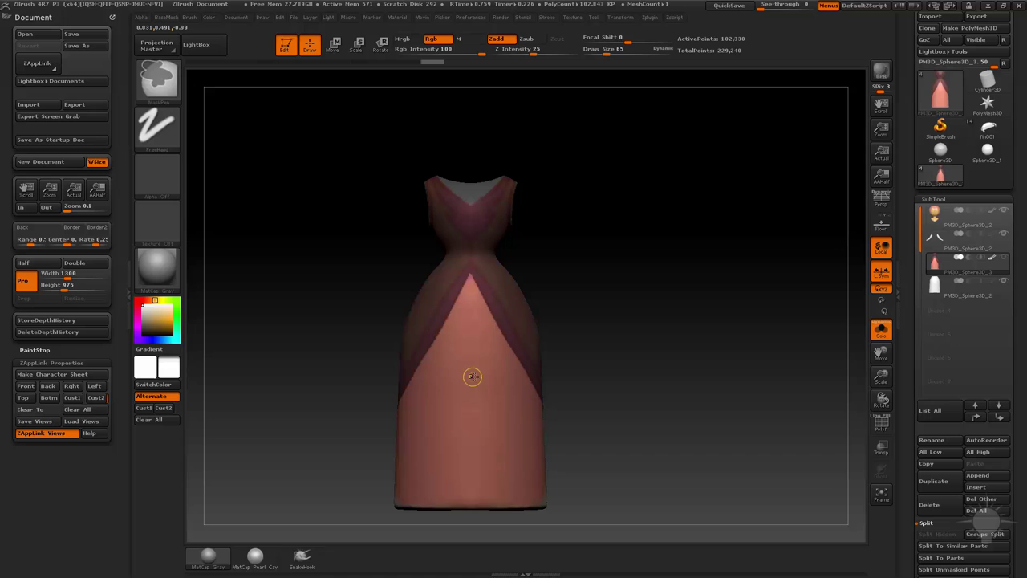
drag(687, 295, 749, 337)
click(878, 426)
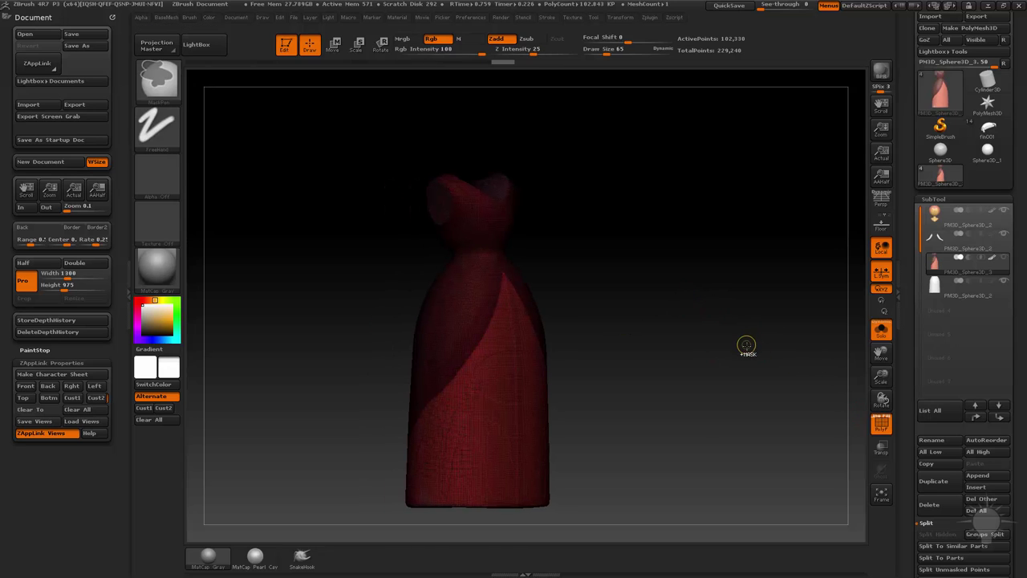
drag(736, 283, 754, 281)
Show only the bodice and overskirt polygroup using the SelectRect brush.
key(ctrl+shift)
click(161, 85)
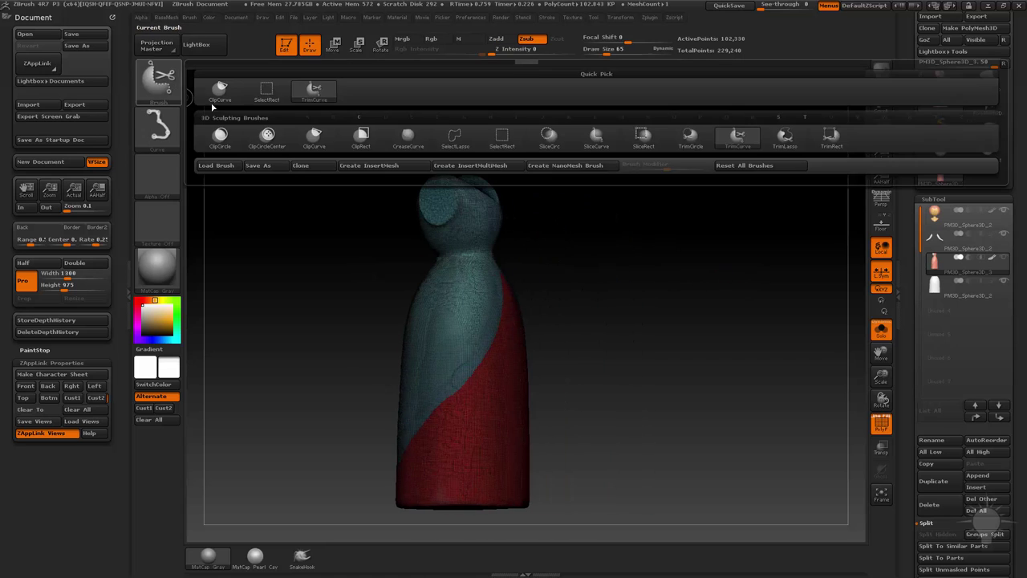
click(278, 98)
ctrl+shift+click(459, 202)
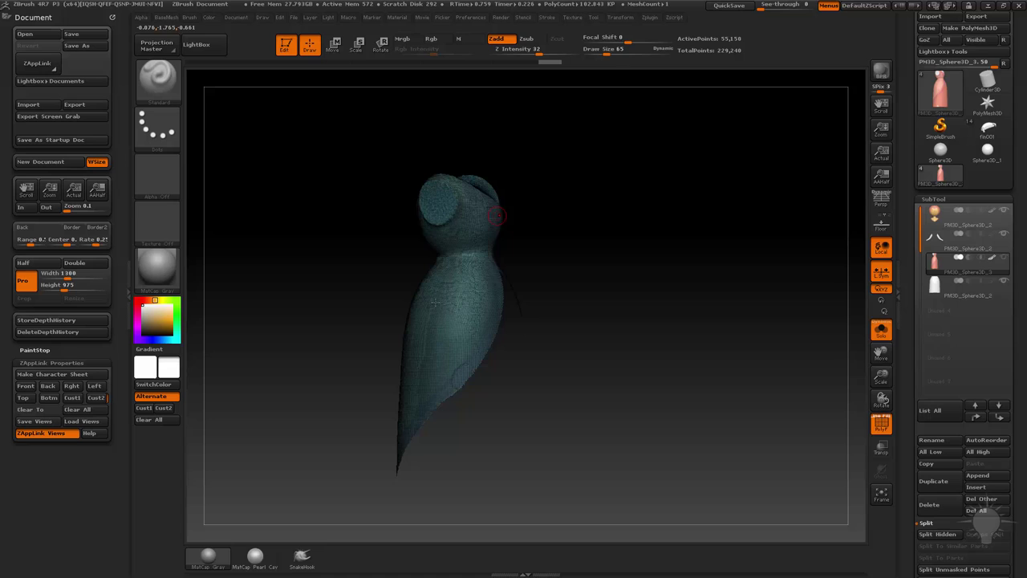
mouse_move(650, 291)
mouse_down()
mouse_move(717, 308)
mouse_move(799, 359)
mouse_up()
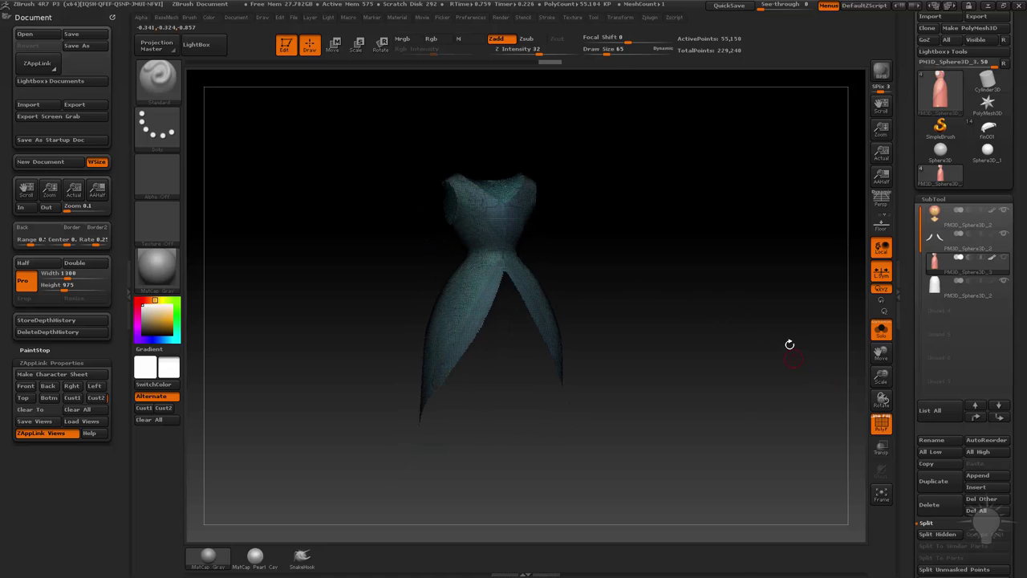
Delete the hidden lower skirt geometry, then turn off the polyframe and show all visible subtools again.
key(b)
click(777, 225)
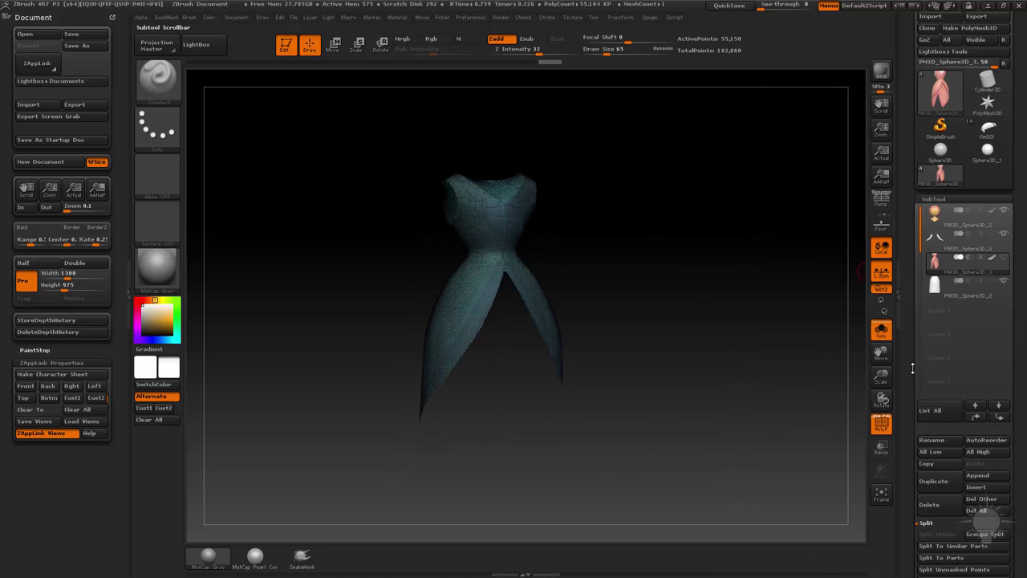
drag(907, 408, 909, 360)
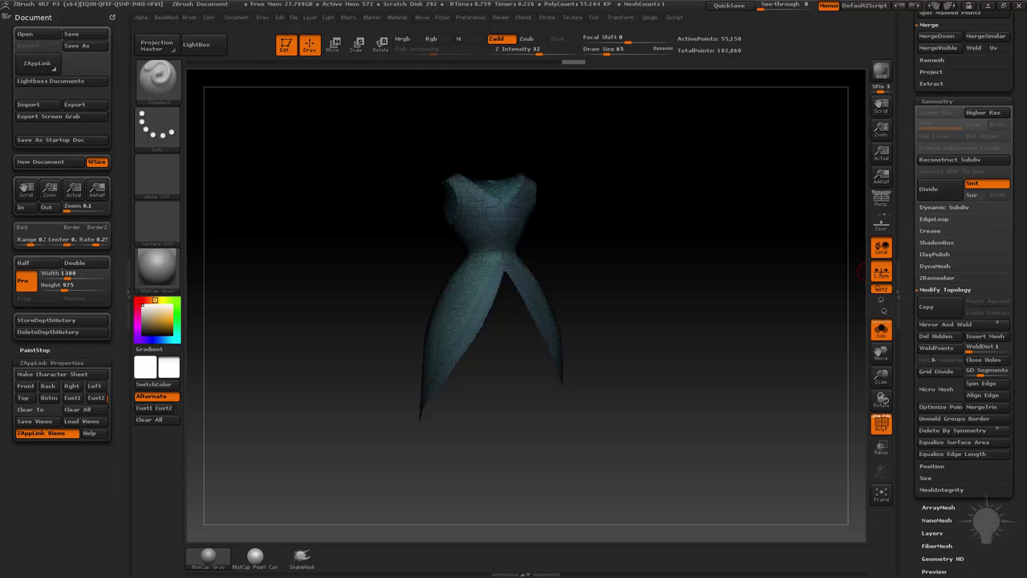
click(880, 425)
click(881, 329)
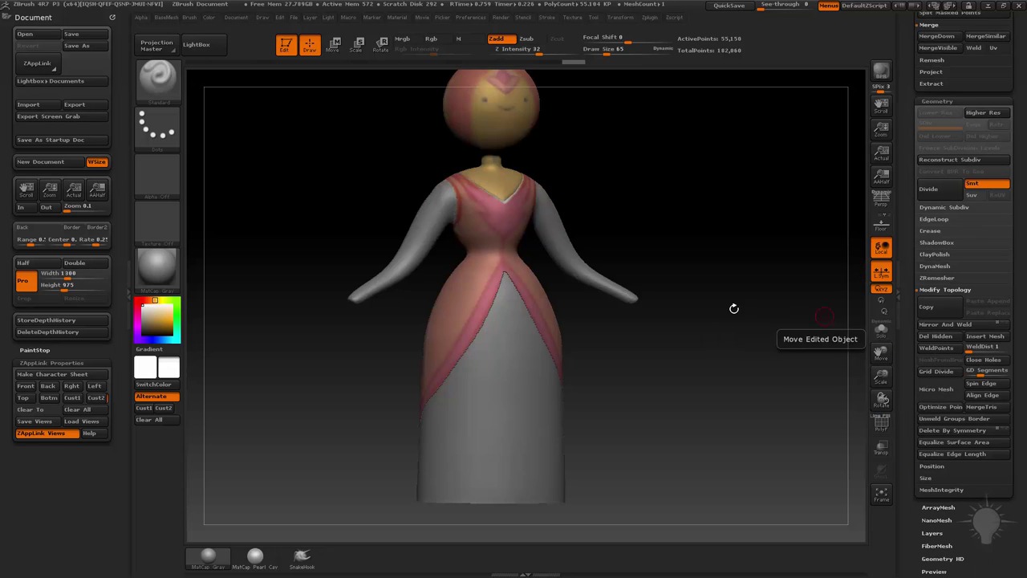
Examine the trimmed bodice and the cut edge of the overskirt from the front, side and back.
mouse_move(734, 304)
mouse_down()
mouse_move(612, 316)
mouse_move(758, 299)
mouse_move(743, 314)
mouse_move(707, 310)
mouse_move(706, 301)
mouse_move(756, 348)
mouse_move(622, 349)
mouse_up()
key(s)
key(s)
drag(578, 395, 682, 354)
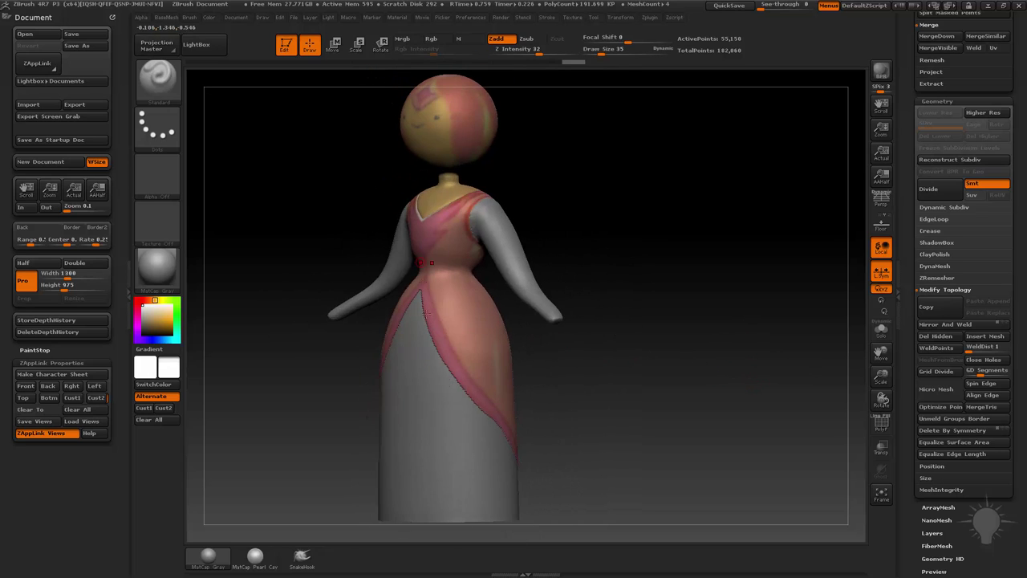
drag(586, 426, 321, 393)
drag(682, 321, 779, 275)
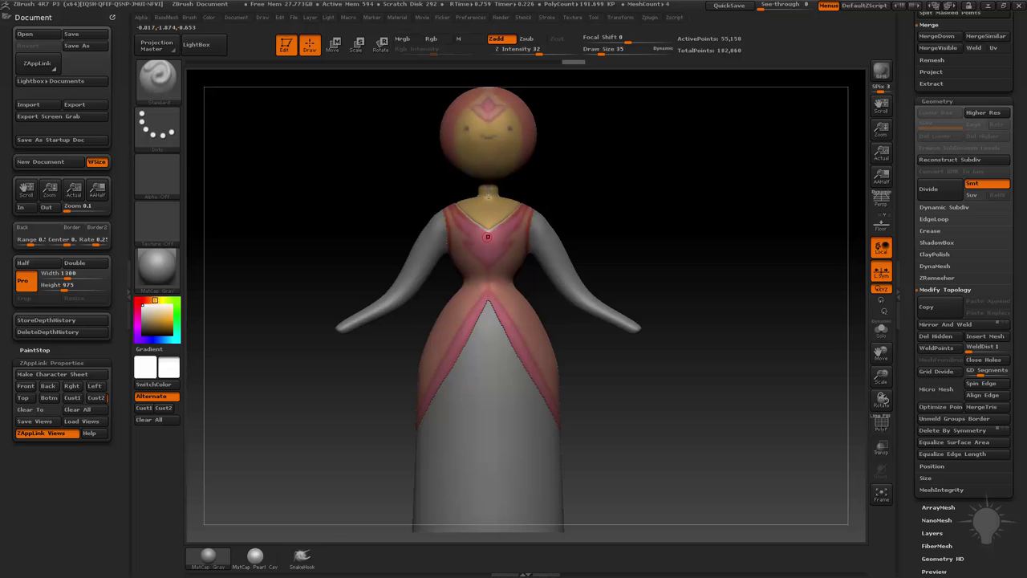
mouse_move(676, 293)
mouse_down()
mouse_move(756, 324)
mouse_move(722, 340)
mouse_move(656, 341)
mouse_move(744, 322)
mouse_up()
key(s)
click(723, 338)
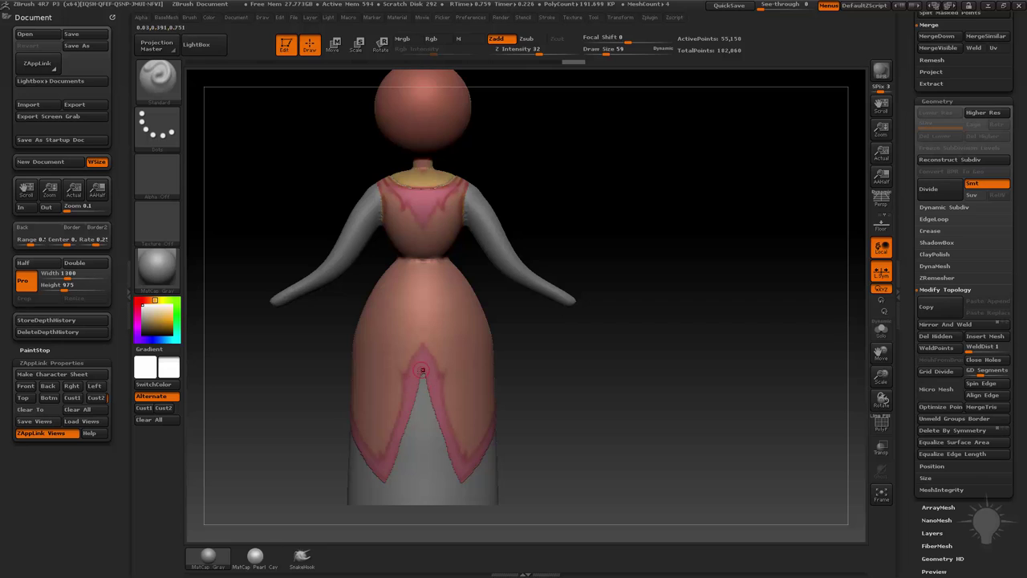
drag(422, 368, 523, 291)
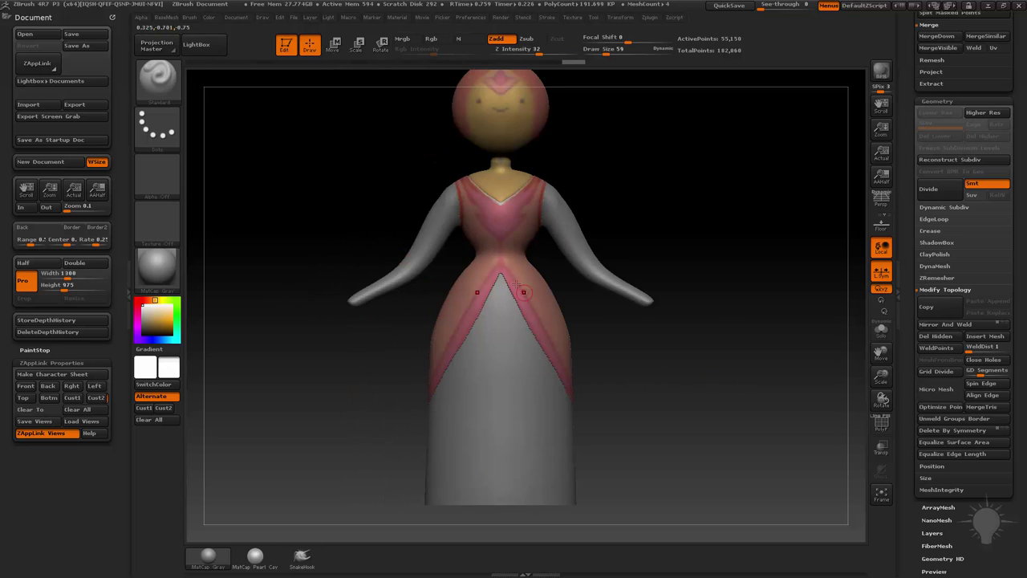
drag(708, 319, 716, 305)
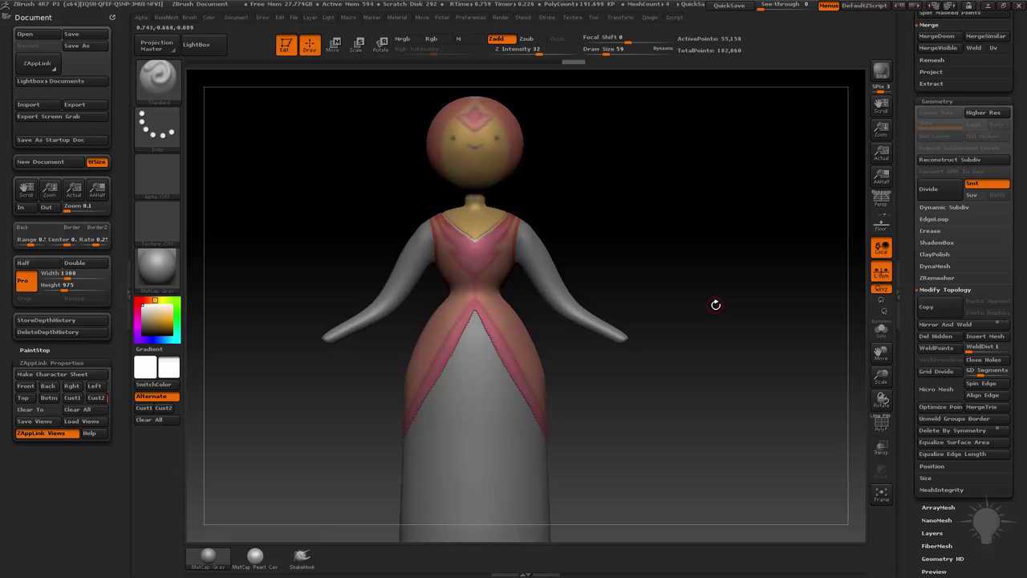
mouse_move(607, 241)
mouse_down()
mouse_move(651, 222)
mouse_move(652, 232)
mouse_up()
key(s)
click(648, 239)
drag(740, 356, 697, 358)
click(881, 426)
click(885, 428)
shift+drag(797, 380, 766, 292)
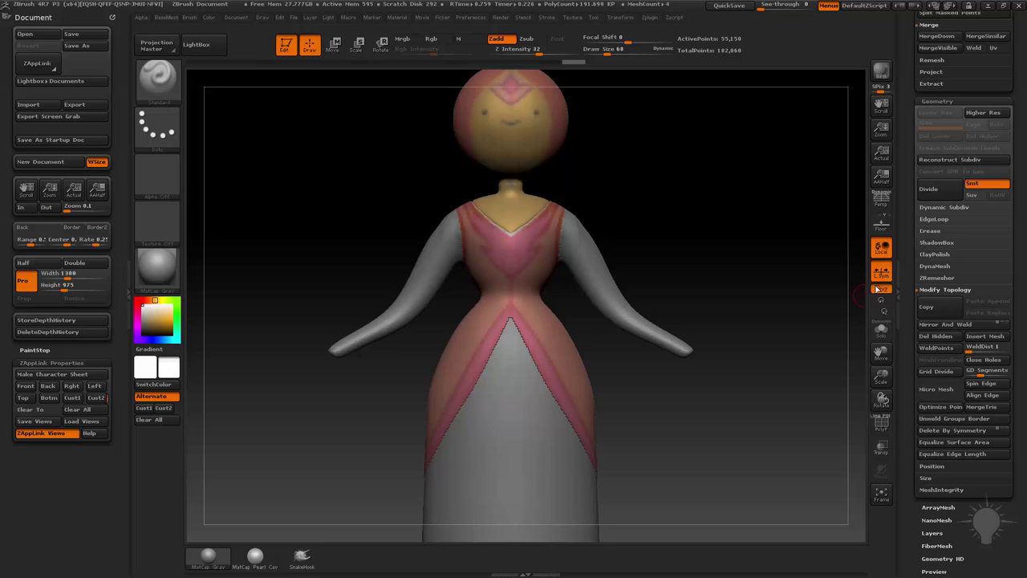
Isolate the dress to inspect its capped arm openings and set the brush draw size to 65.
click(879, 328)
mouse_move(851, 337)
mouse_down()
mouse_move(768, 297)
mouse_move(718, 305)
mouse_move(839, 350)
mouse_up()
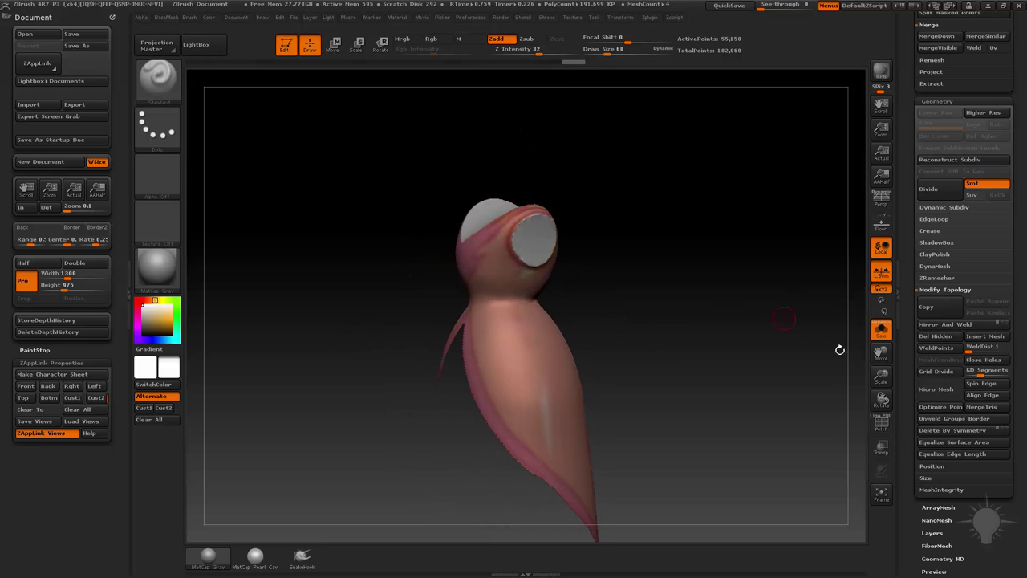
click(881, 423)
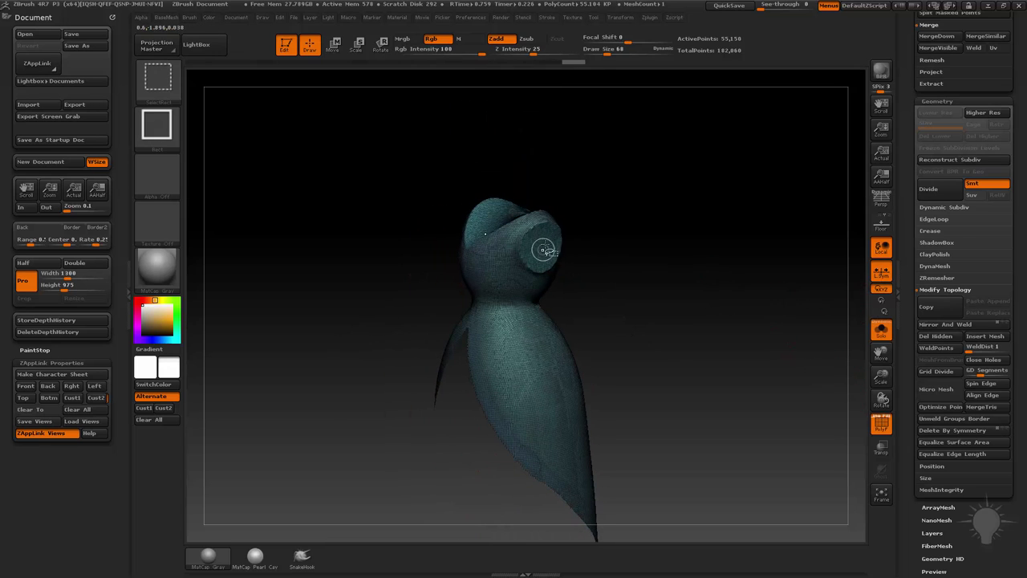
key(shift+f)
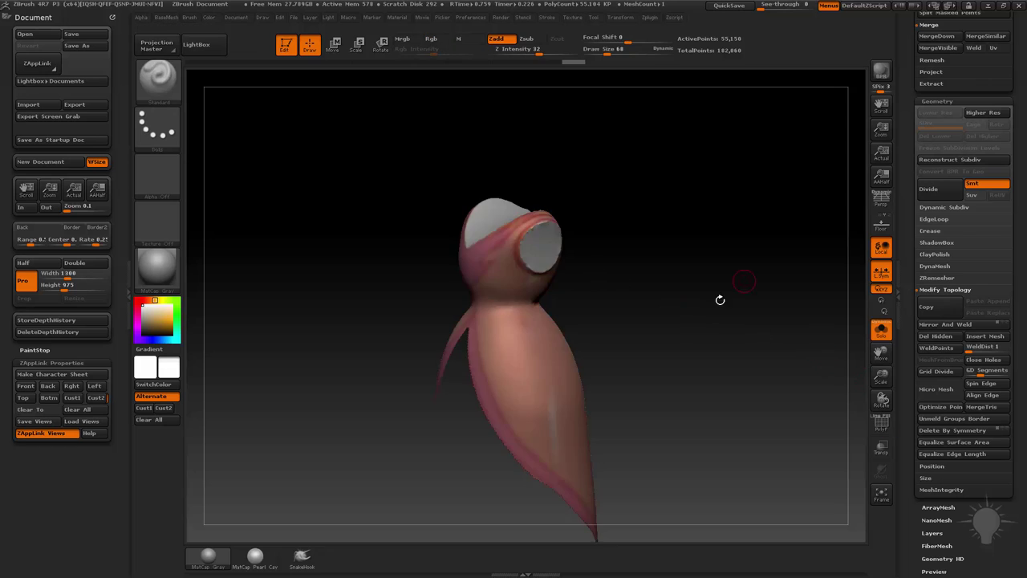
mouse_move(740, 280)
shift+mouse_down()
mouse_move(747, 298)
mouse_move(748, 253)
mouse_move(698, 292)
mouse_move(758, 303)
mouse_move(763, 294)
mouse_move(711, 312)
mouse_move(579, 225)
mouse_move(519, 201)
mouse_move(551, 199)
shift+mouse_up()
key(s)
key(s)
mouse_move(622, 195)
mouse_down()
mouse_move(663, 234)
mouse_move(635, 259)
mouse_move(647, 258)
mouse_move(636, 252)
mouse_up()
Try the MaskConcave brush on the flat cap of the arm opening, then paint a mask there with MaskConvex.
ctrl+click(166, 84)
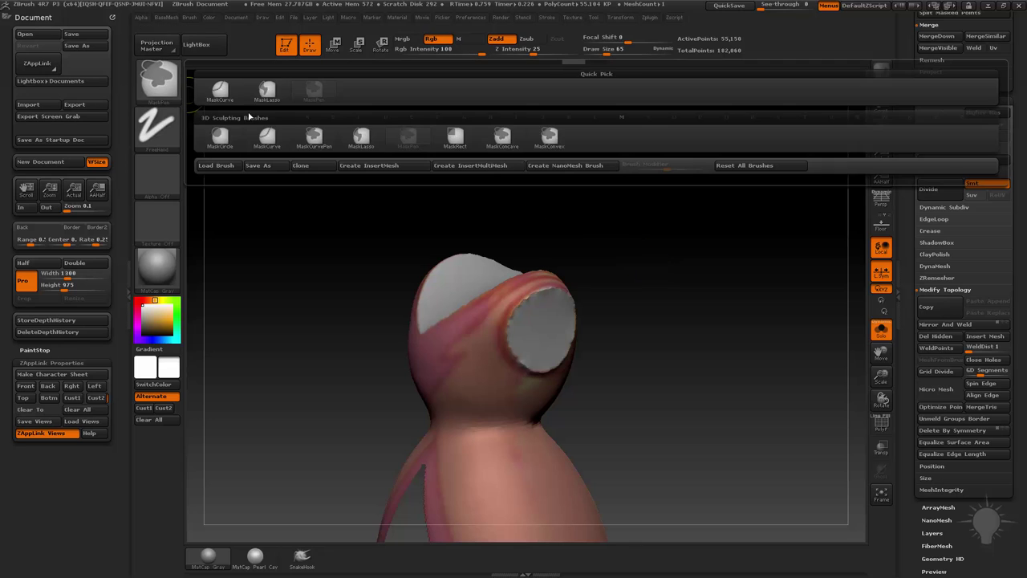
click(515, 146)
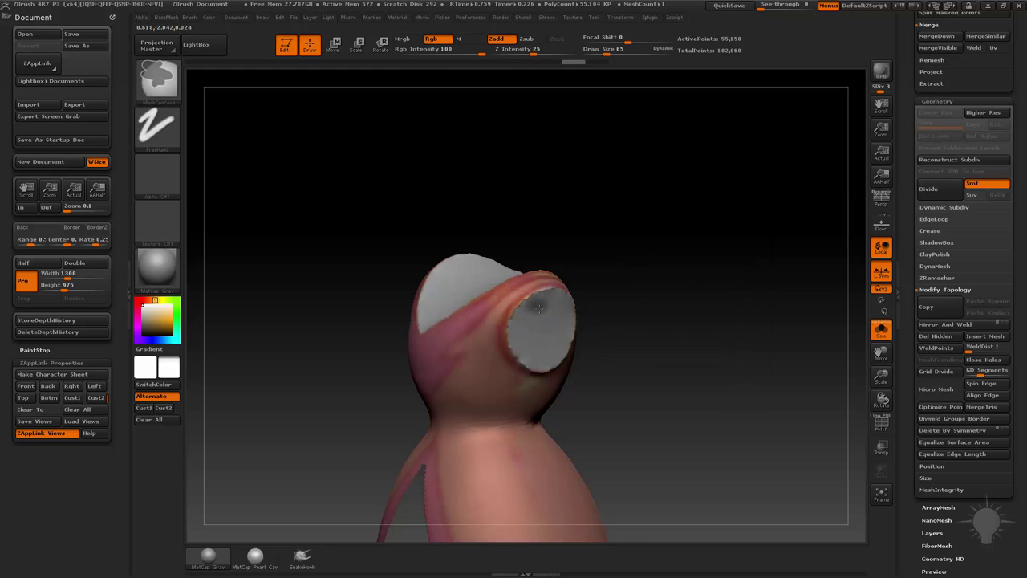
key(b)
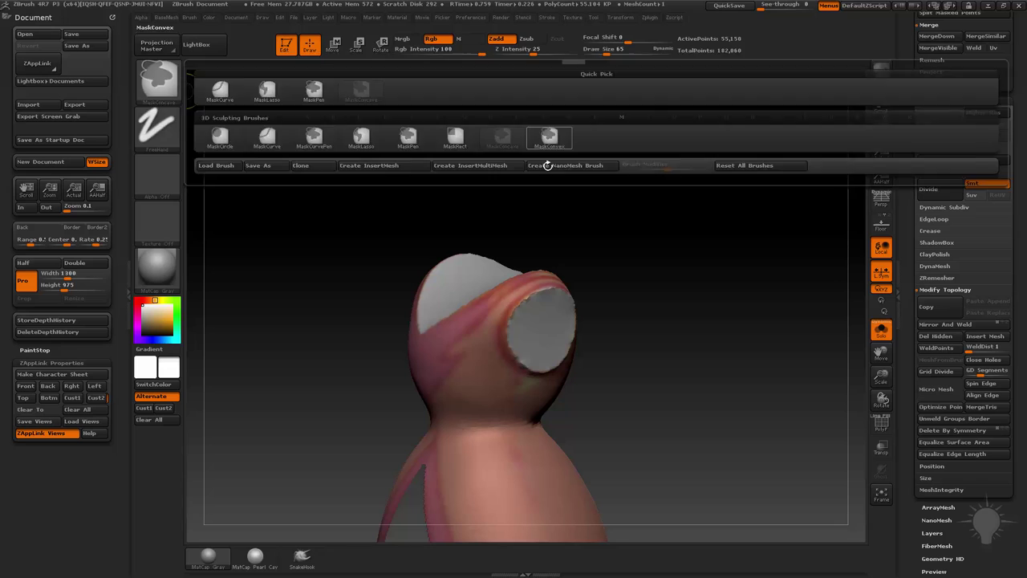
click(548, 139)
mouse_move(551, 331)
ctrl+mouse_down()
mouse_move(525, 331)
mouse_move(536, 355)
ctrl+mouse_up()
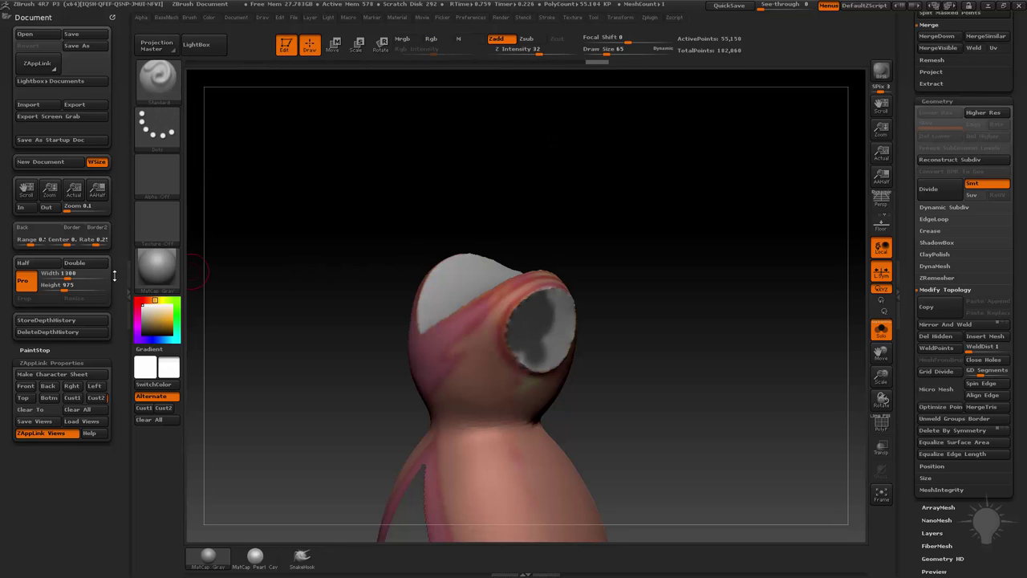
Replace the docked Document palette with the Brush palette and reset its list of recently used brushes.
click(112, 16)
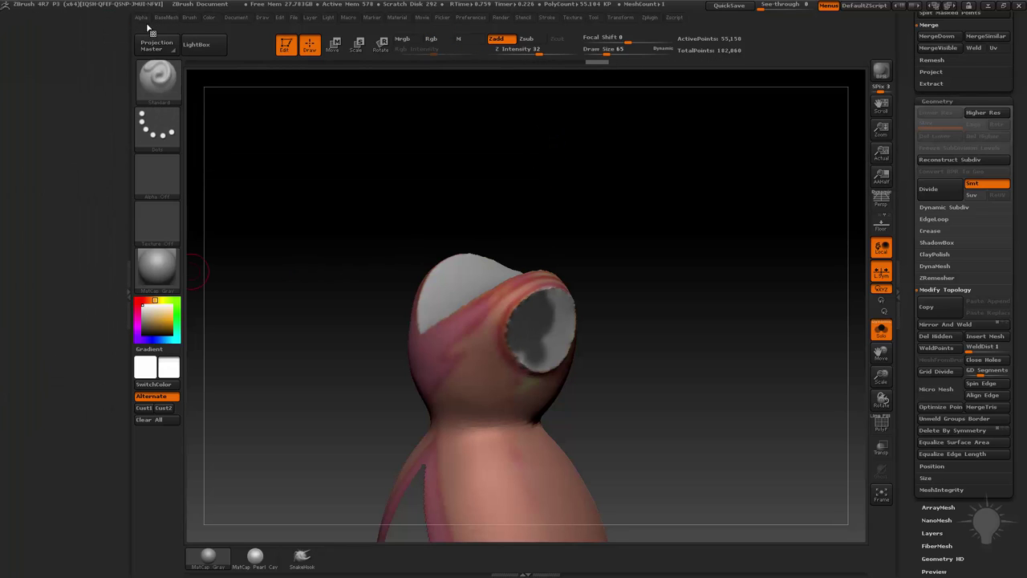
click(190, 16)
click(191, 36)
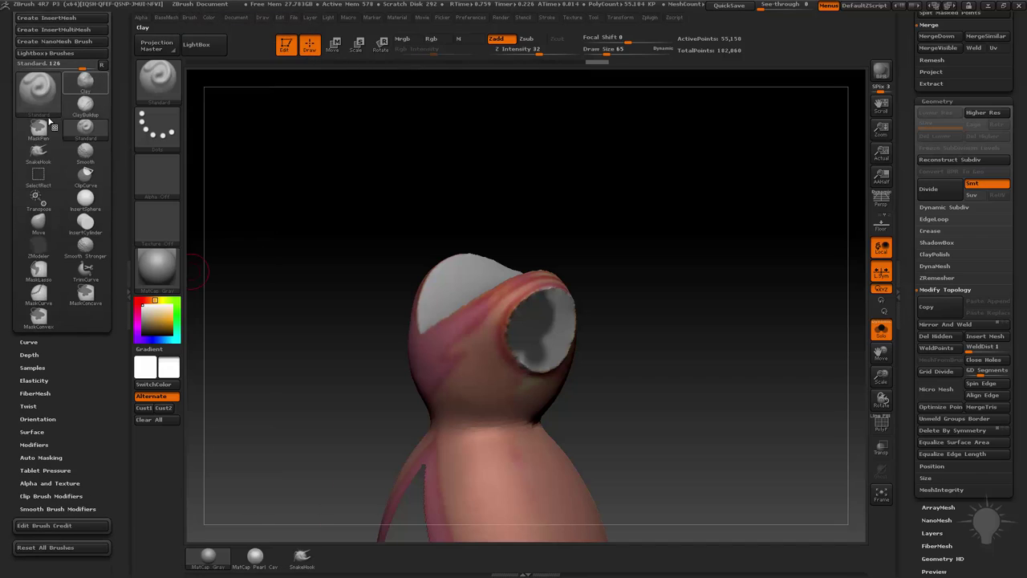
click(85, 103)
click(101, 64)
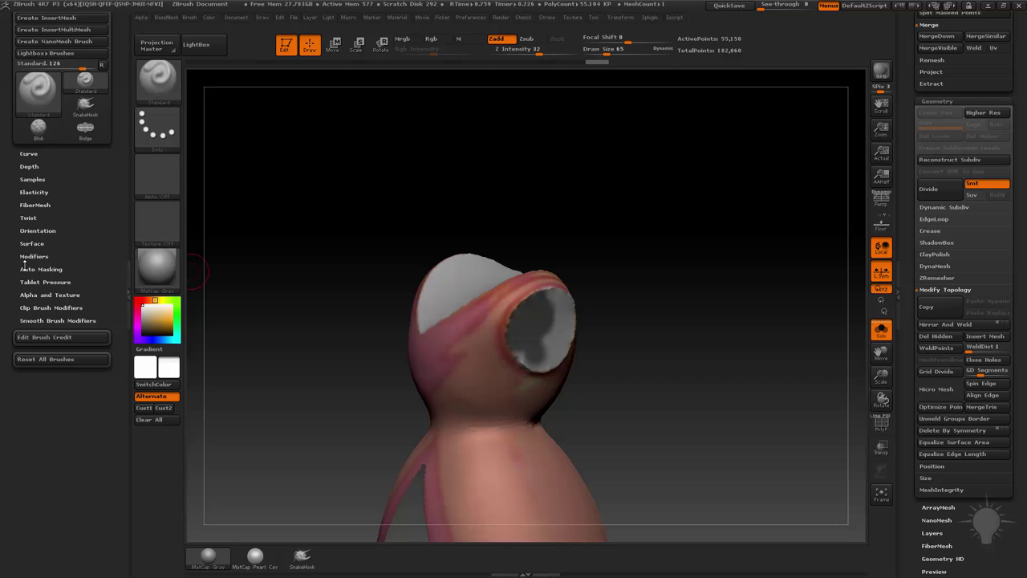
Expand the brush Depth settings and examine the brush placement and depth mask of MaskConvex.
key(shift)
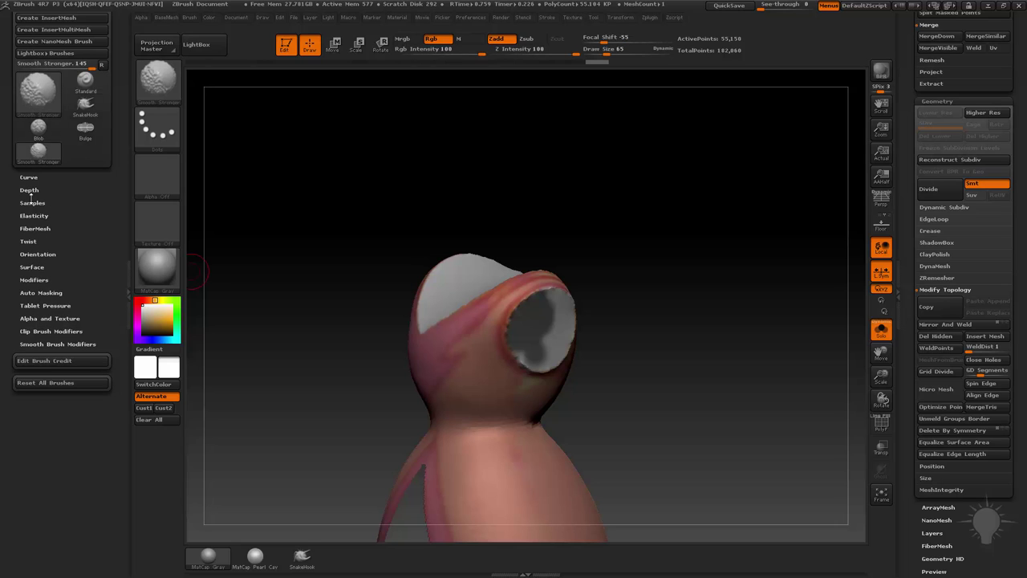
click(29, 189)
key(ctrl)
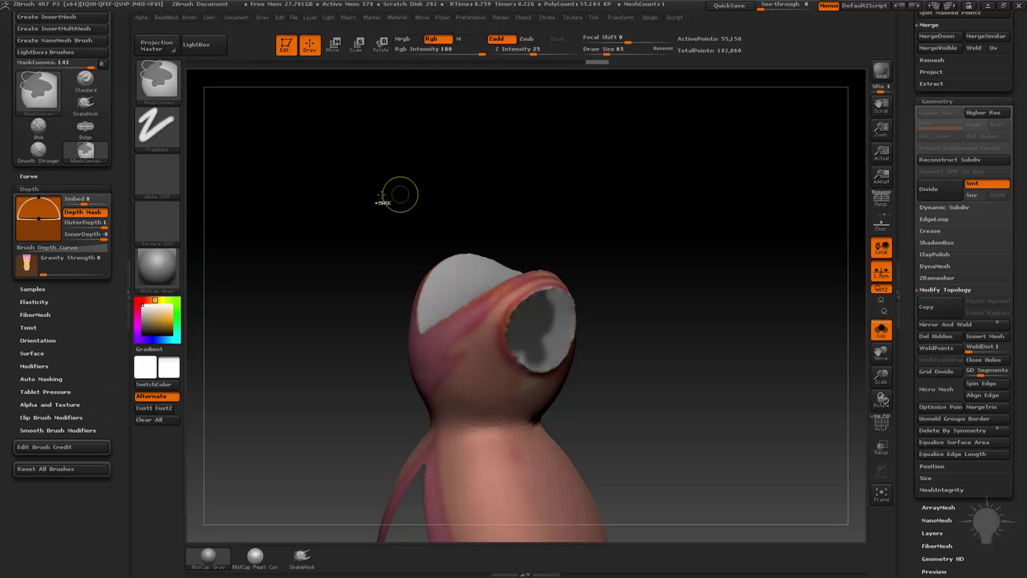
mouse_move(37, 232)
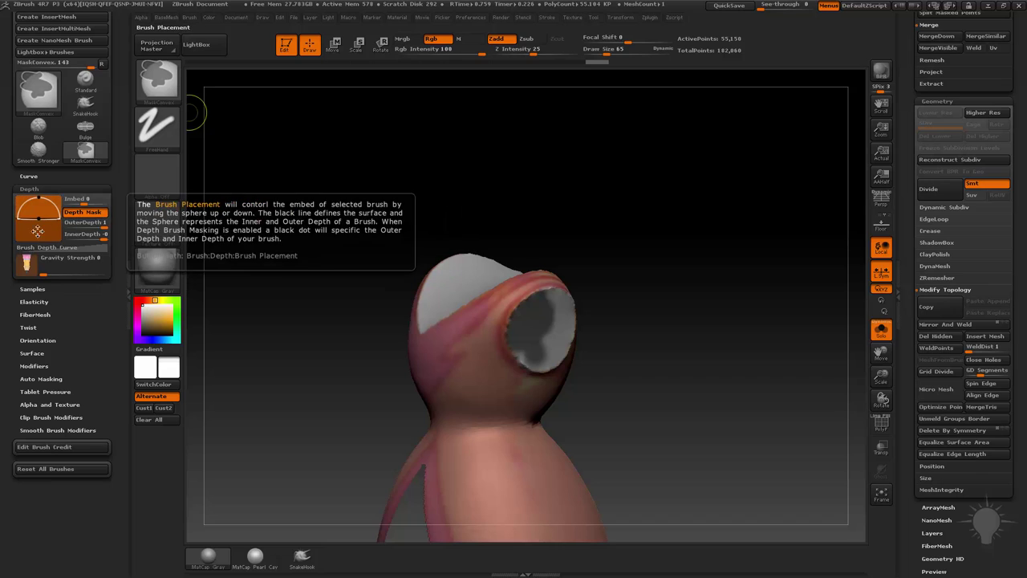
Try masking the flat cap of the arm opening with MaskConvex, then clear the mask.
drag(620, 300, 602, 292)
ctrl+drag(521, 333, 518, 351)
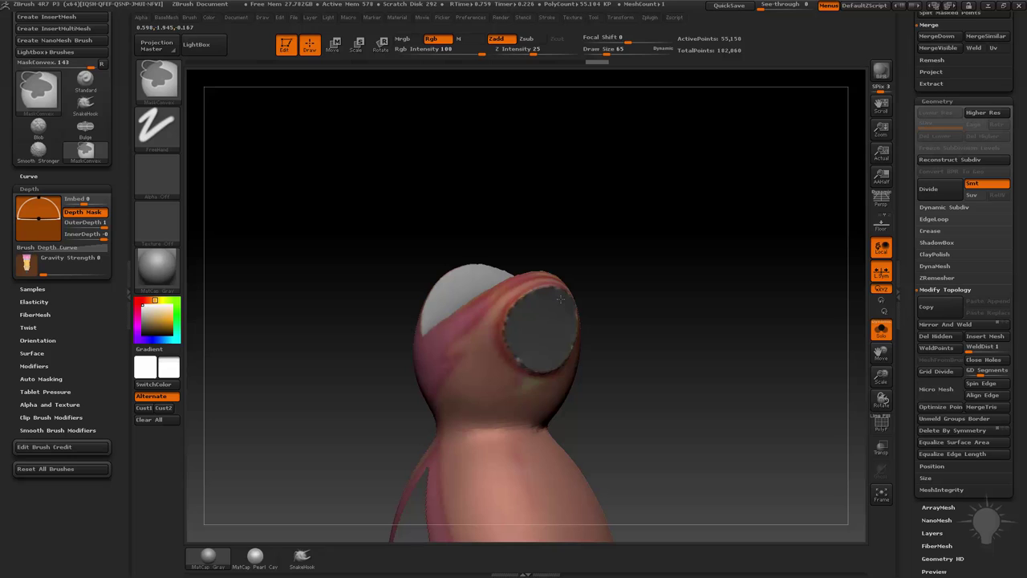
mouse_move(615, 268)
mouse_down()
mouse_move(546, 307)
mouse_move(690, 303)
mouse_move(556, 310)
mouse_up()
mouse_move(708, 294)
mouse_down()
mouse_move(733, 289)
mouse_move(738, 322)
mouse_up()
Apply Mask By Hue to the dress to mask the unpainted grey caps of the neck and arm openings.
drag(908, 421, 909, 76)
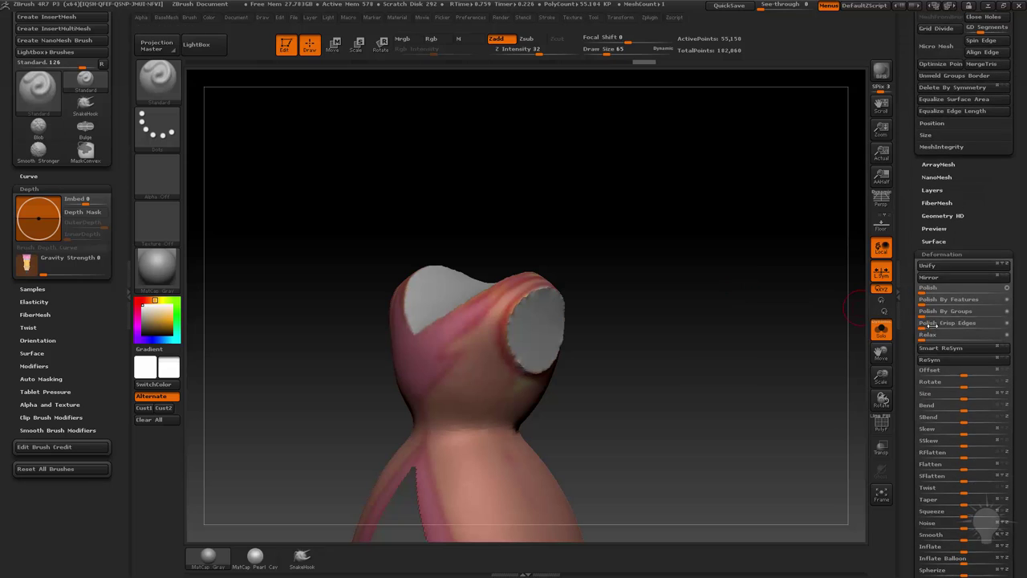
click(933, 252)
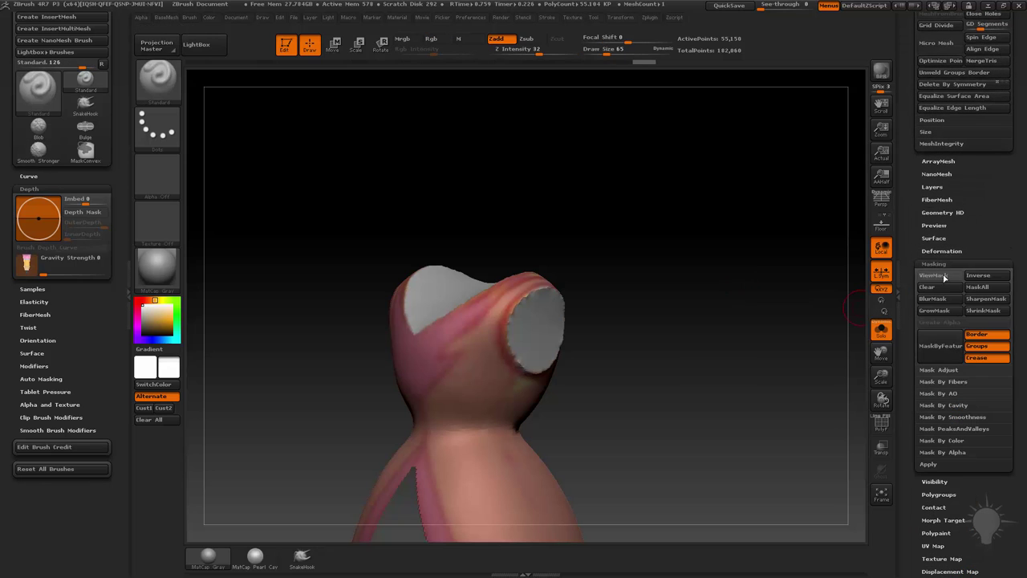
click(940, 443)
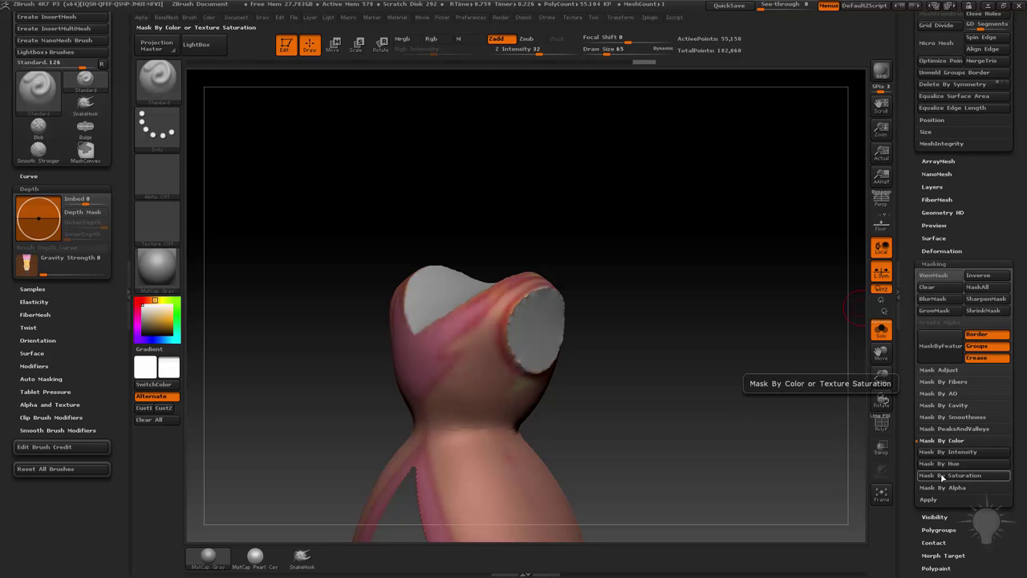
click(943, 464)
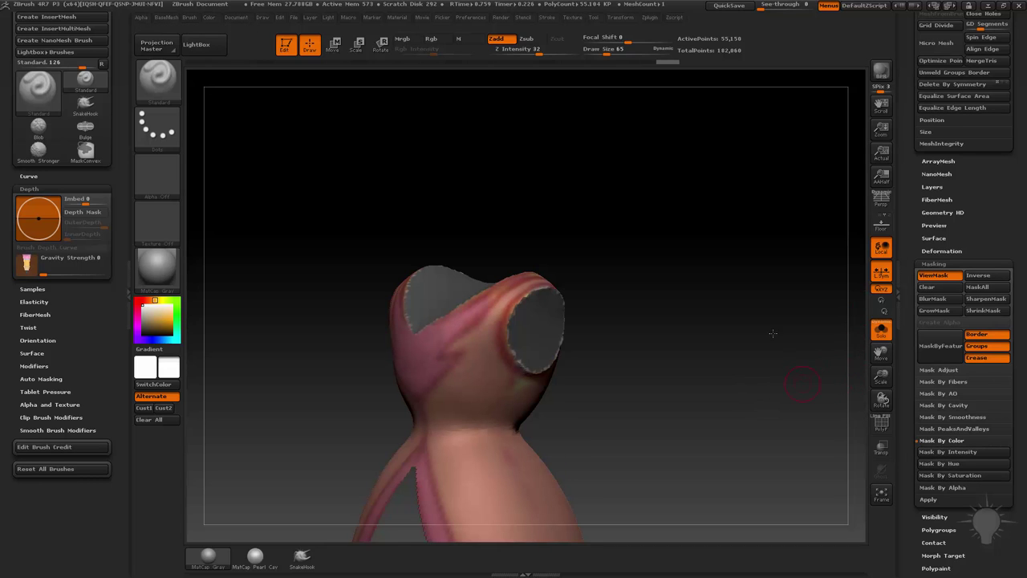
Put the masked neck and arm caps in their own polygroup and isolate that group.
mouse_move(772, 333)
mouse_down()
mouse_move(697, 324)
mouse_move(734, 344)
mouse_move(699, 333)
mouse_move(695, 307)
mouse_move(617, 314)
mouse_move(676, 321)
mouse_move(668, 354)
mouse_move(682, 337)
mouse_move(664, 318)
mouse_up()
key(ctrl)
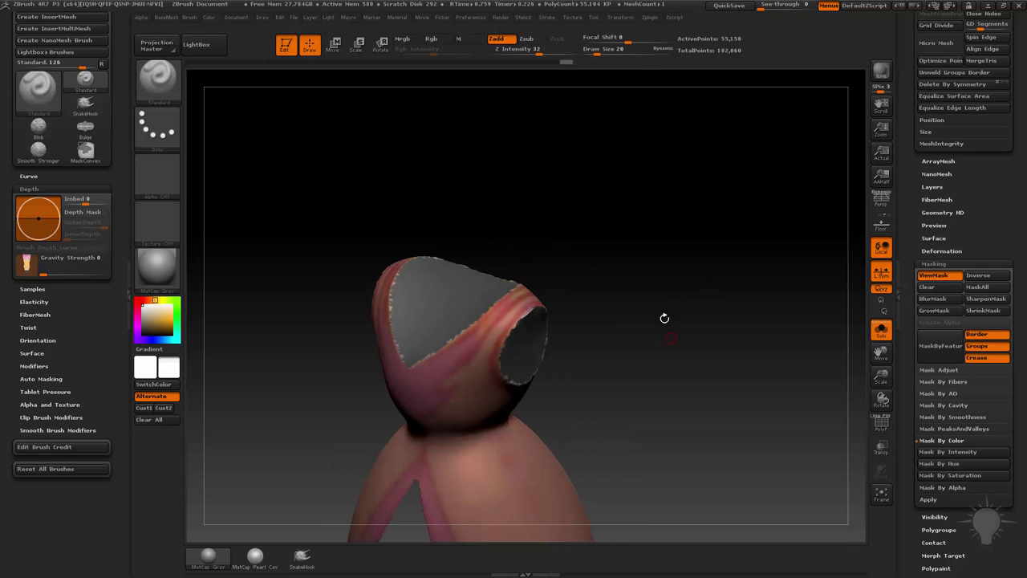
ctrl+shift+click(523, 281)
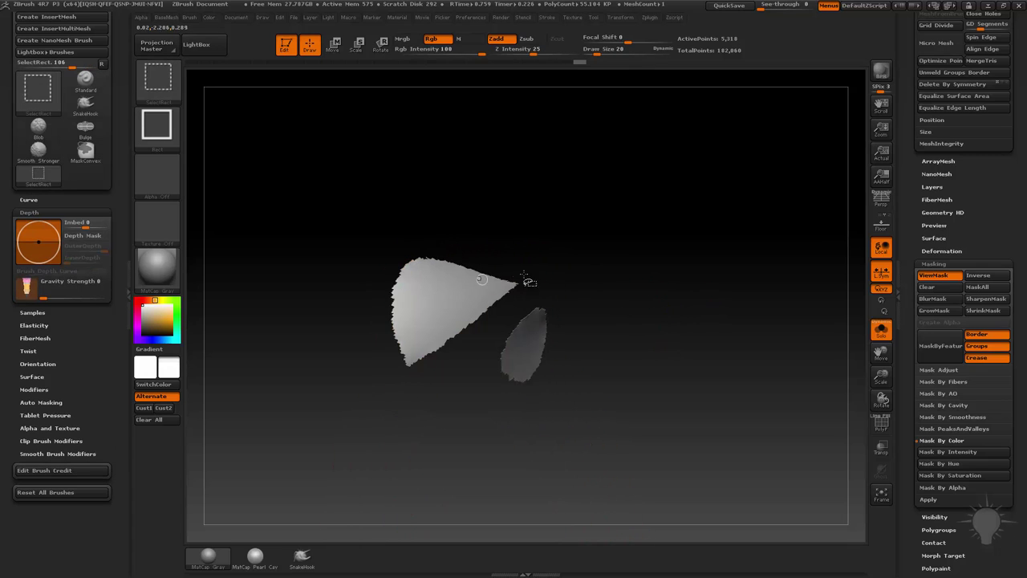
mouse_move(687, 297)
mouse_down()
mouse_move(789, 303)
mouse_move(621, 312)
mouse_move(687, 291)
mouse_move(674, 258)
mouse_up()
Invert the visibility to show the dress without its caps and delete the hidden cap geometry.
ctrl+shift+drag(618, 136, 683, 230)
drag(757, 324, 738, 311)
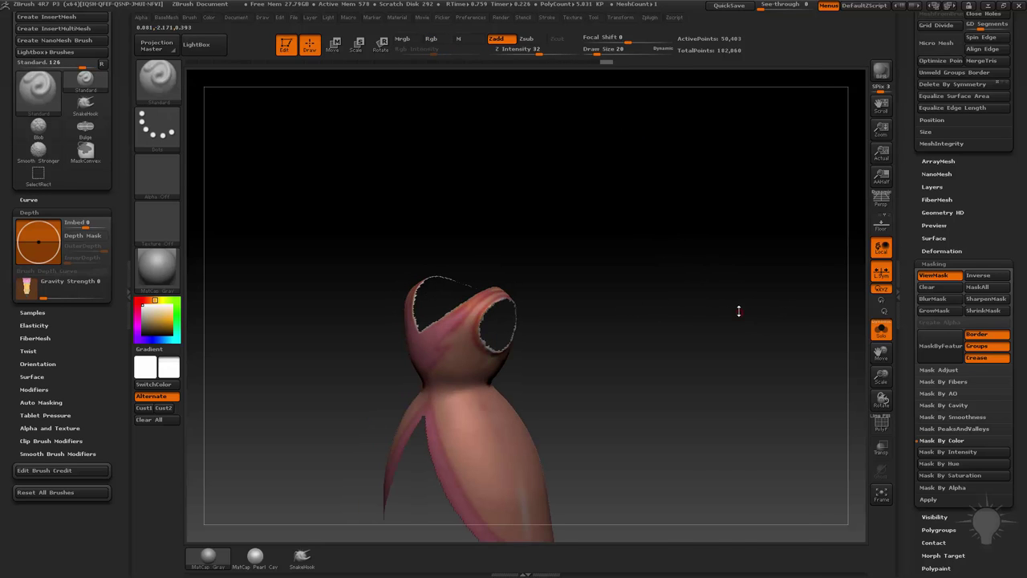
key(1)
click(725, 231)
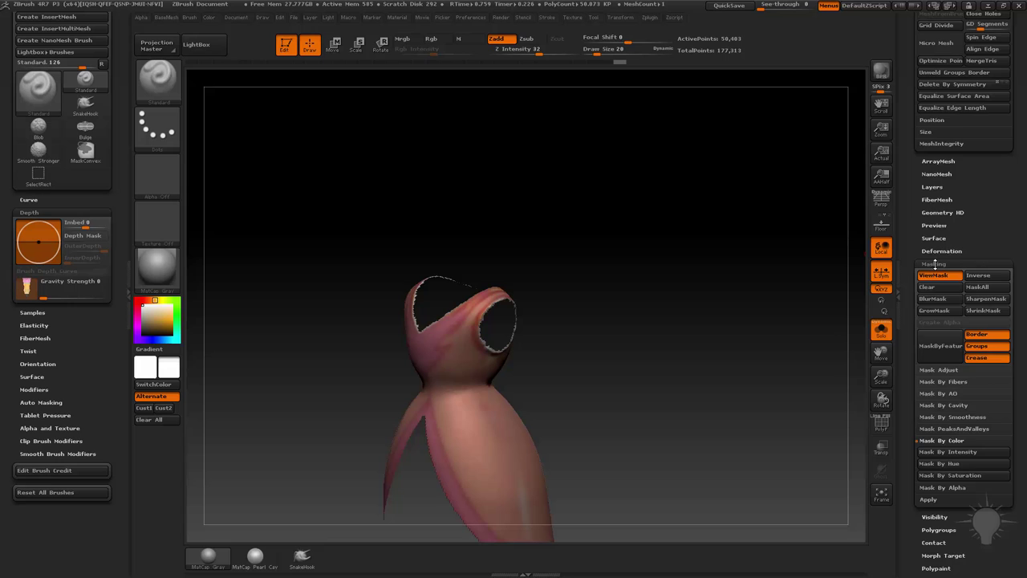
Examine the cut edges along the neckline and arm openings from the front and side.
click(935, 264)
drag(908, 217, 904, 378)
drag(770, 336, 700, 305)
alt+drag(680, 270, 495, 274)
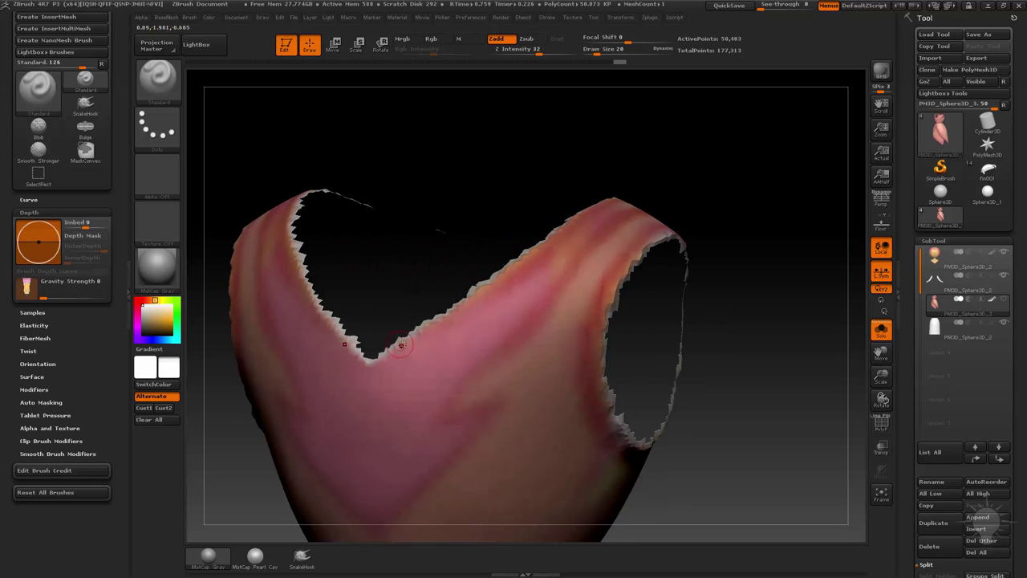
drag(759, 268, 737, 276)
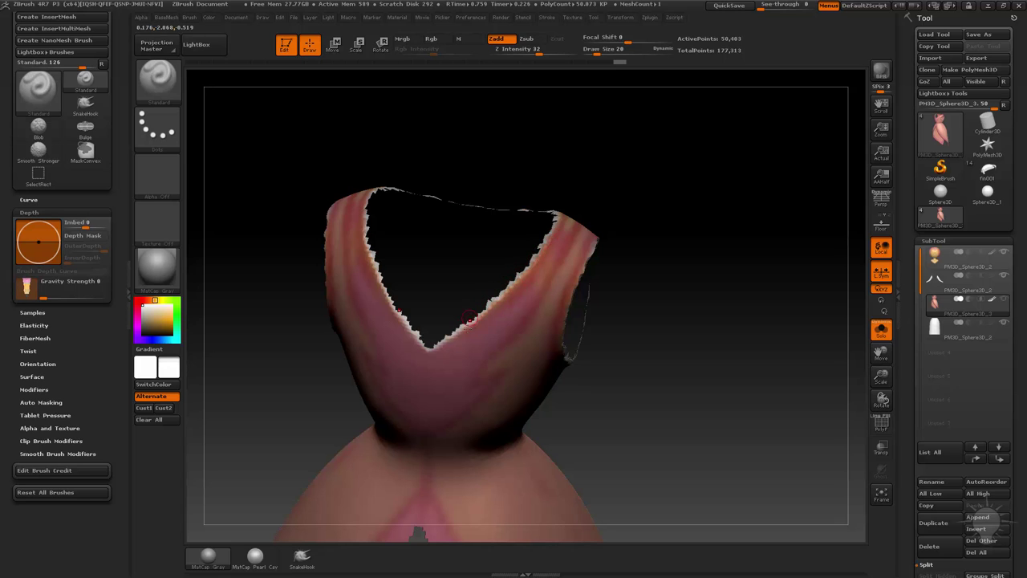
drag(743, 352, 700, 302)
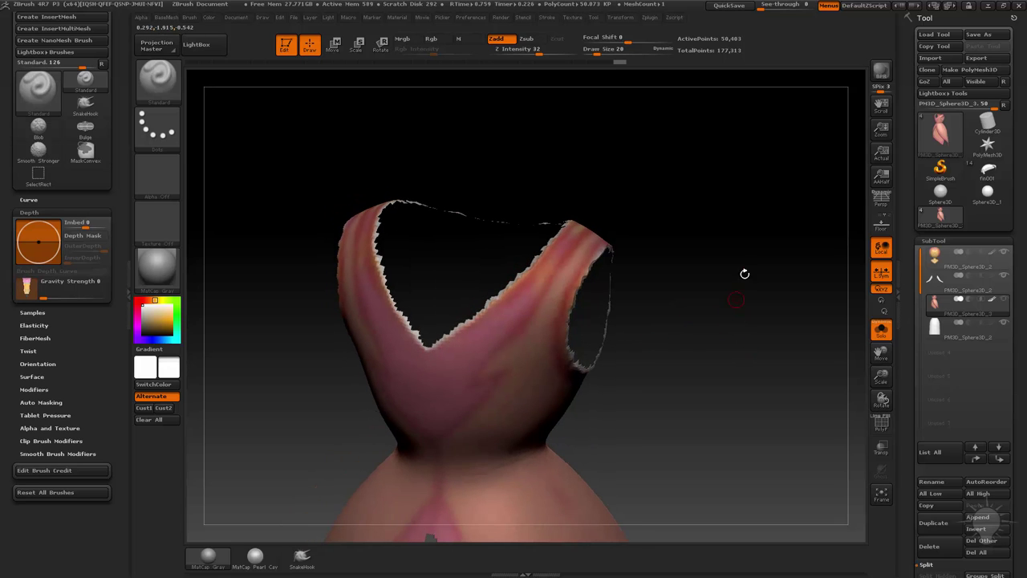
drag(756, 280, 759, 286)
Mirror and weld the dress, then turn off local symmetry and repeat Mirror And Weld.
key(alt+b)
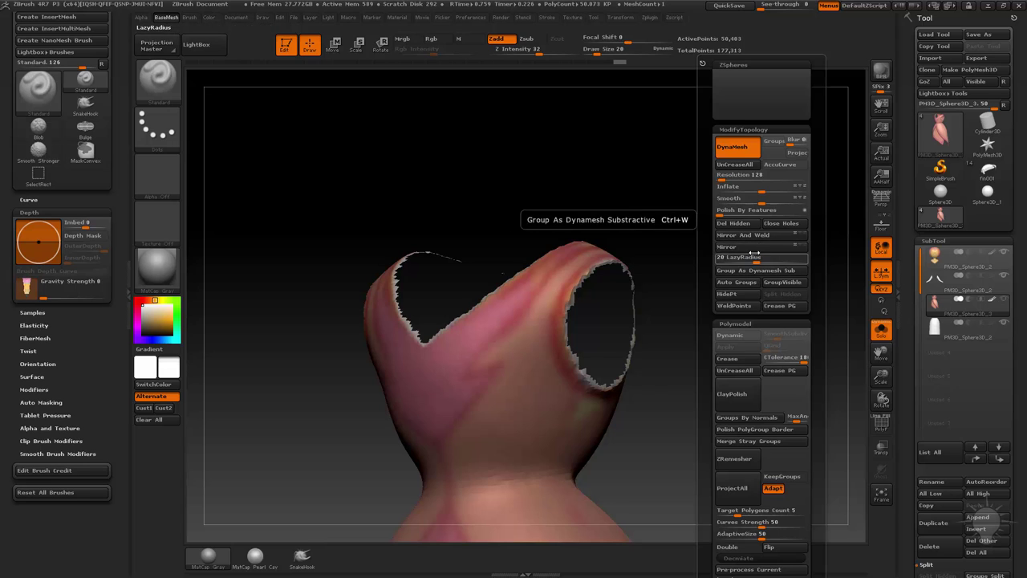
drag(750, 232, 564, 332)
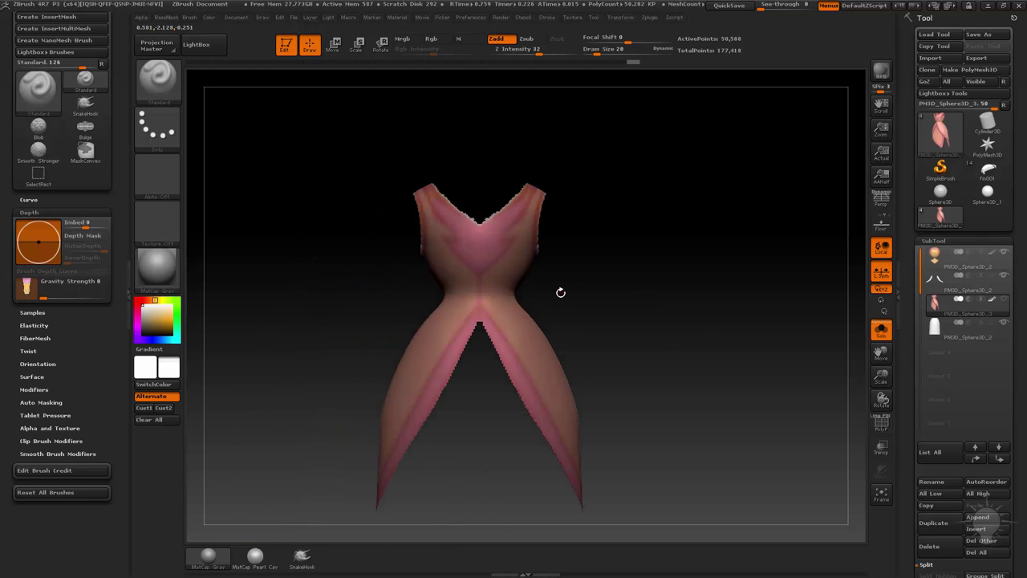
click(881, 274)
key(space)
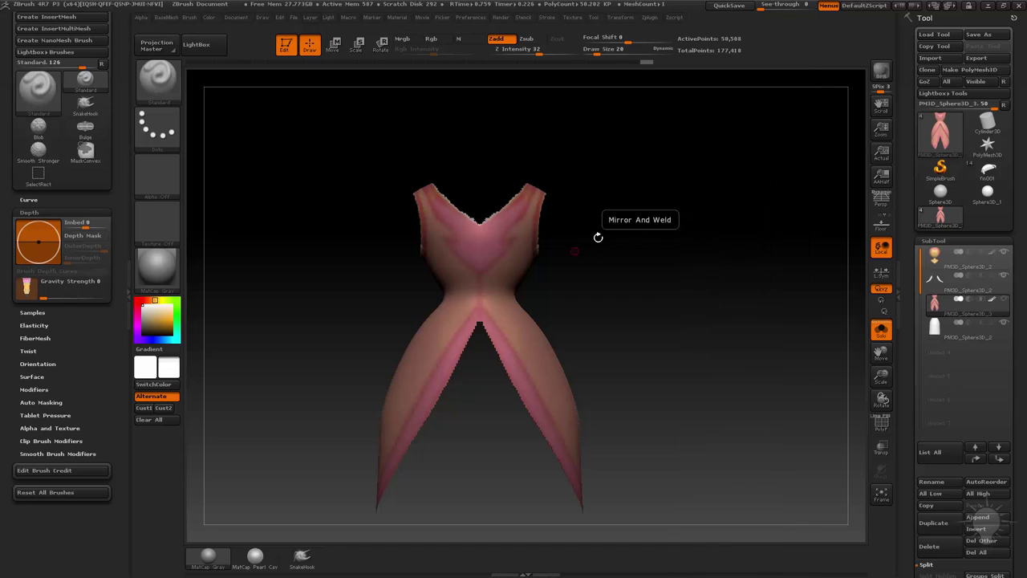
drag(598, 236, 409, 190)
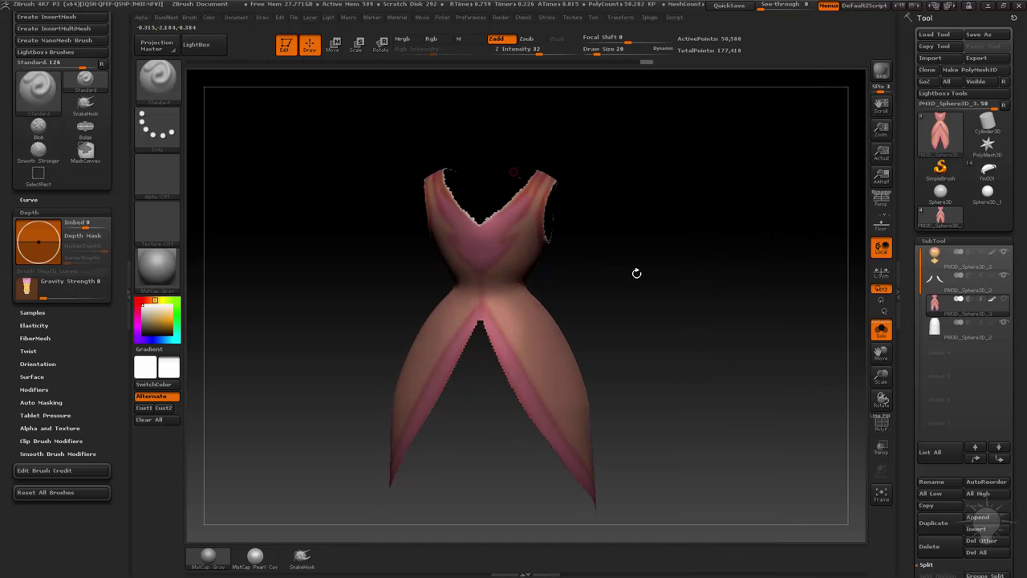
shift+drag(755, 299, 690, 281)
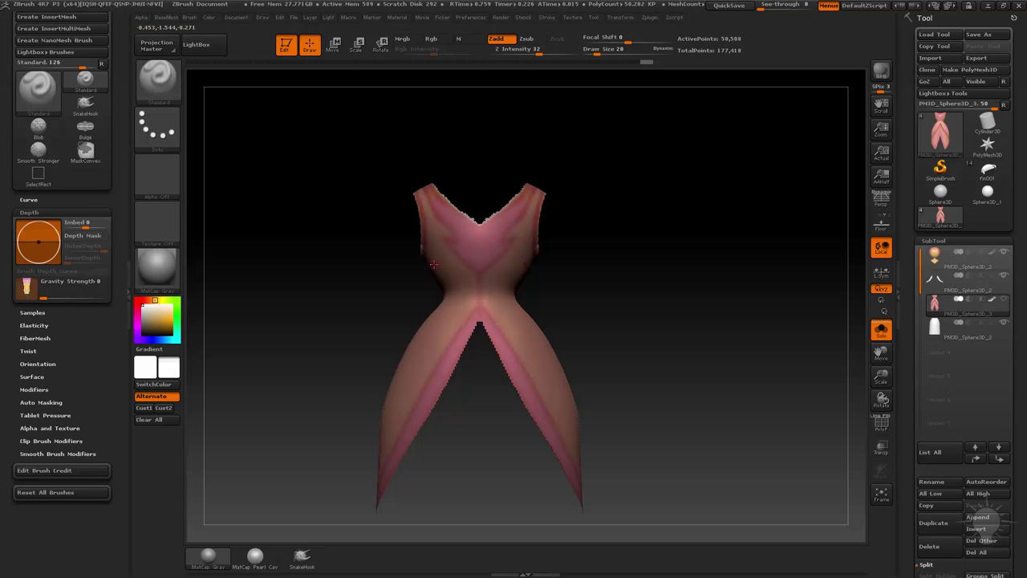
Set the brush draw size to 53.
mouse_move(691, 229)
mouse_down()
mouse_move(718, 240)
mouse_move(741, 318)
mouse_move(741, 284)
mouse_up()
key(s)
drag(760, 322, 769, 321)
Mask the dress's open edges by feature with only Border enabled, then invert the mask so just the edges stay unmasked.
drag(909, 369, 909, 201)
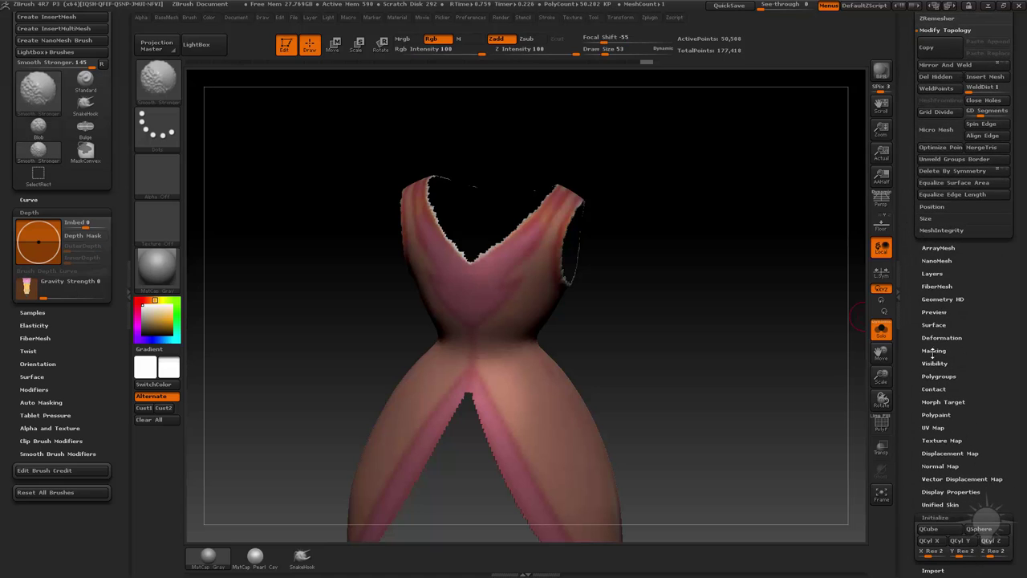
click(933, 350)
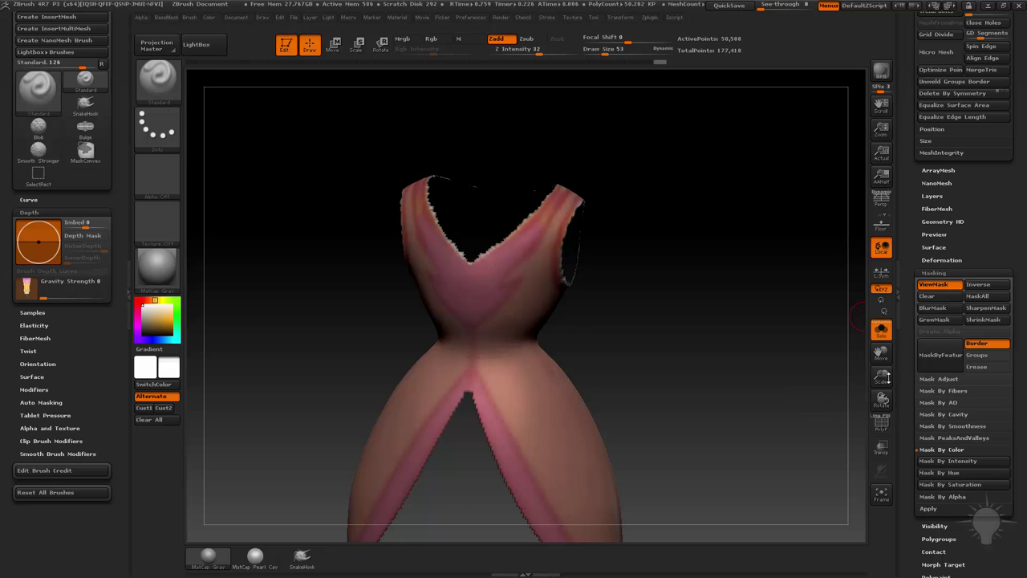
ctrl+click(751, 256)
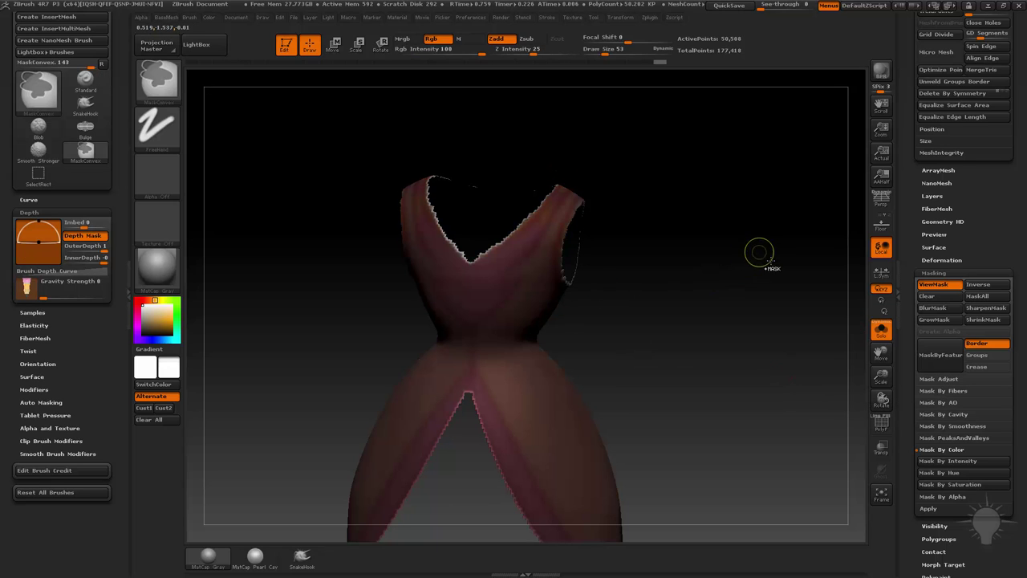
Smooth the unmasked borders with Polish By Features in its open-circle mode, then clear the mask.
click(941, 260)
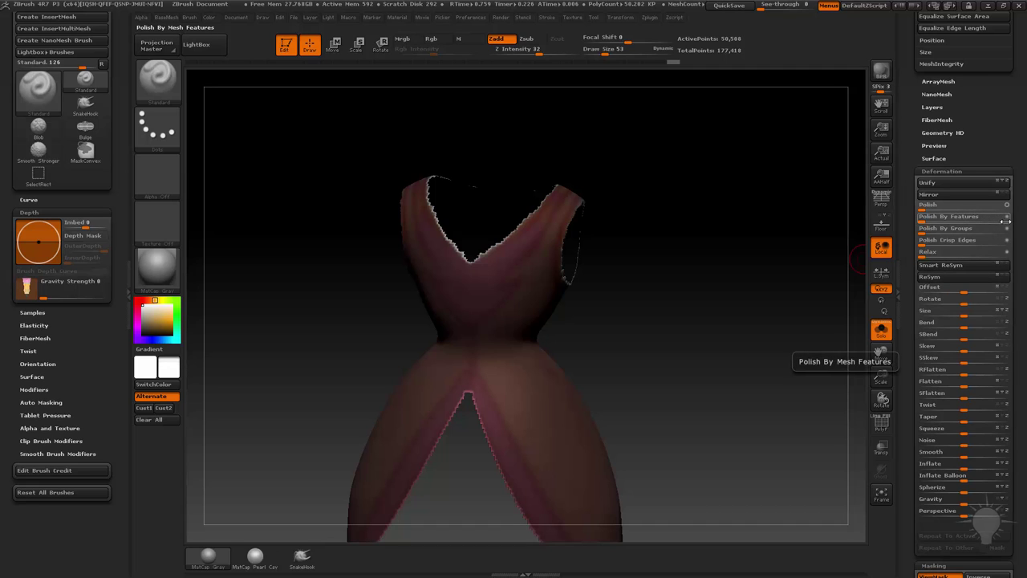
drag(1001, 225, 951, 221)
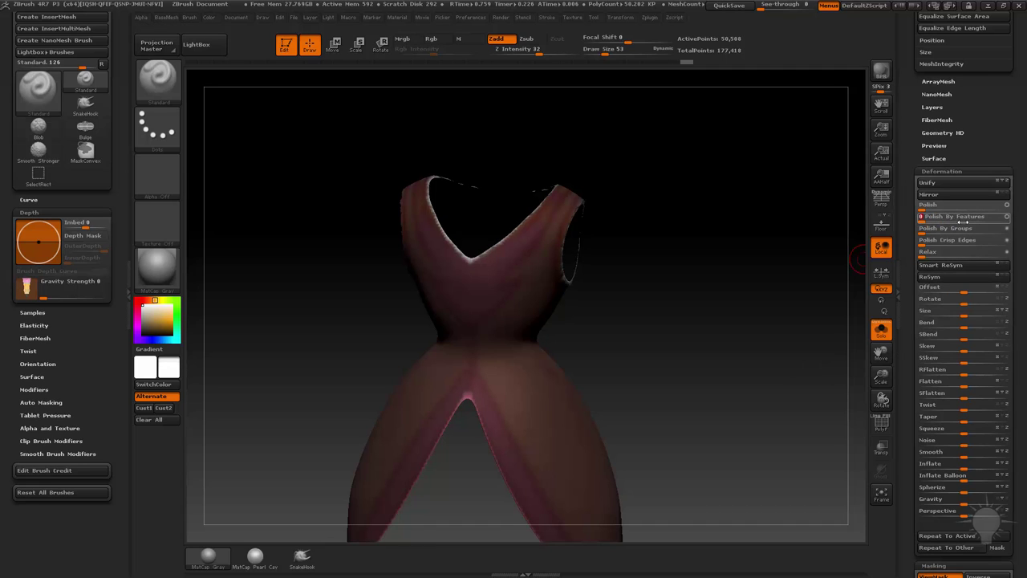
alt+drag(734, 314, 789, 325)
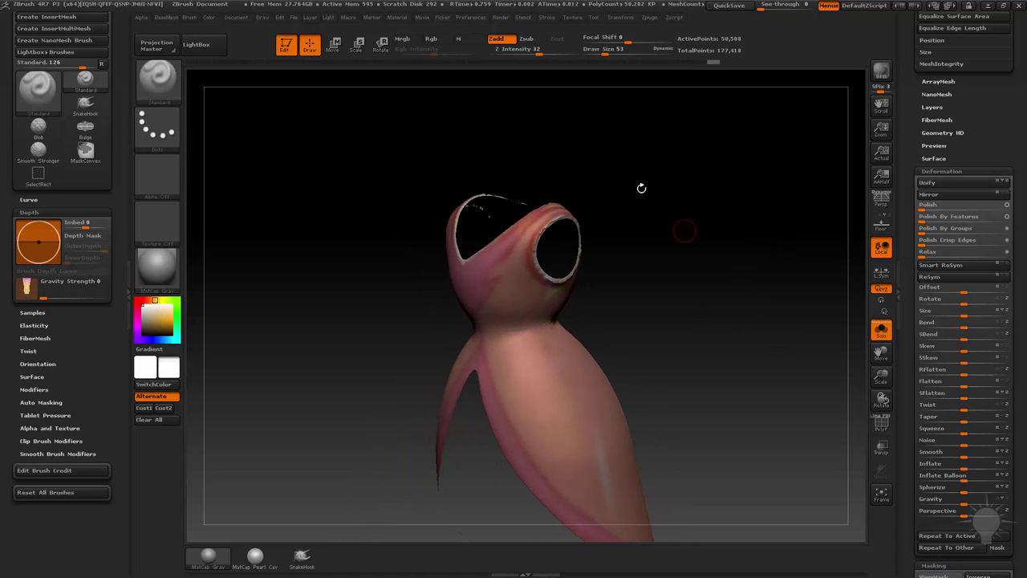
shift+drag(619, 298, 716, 226)
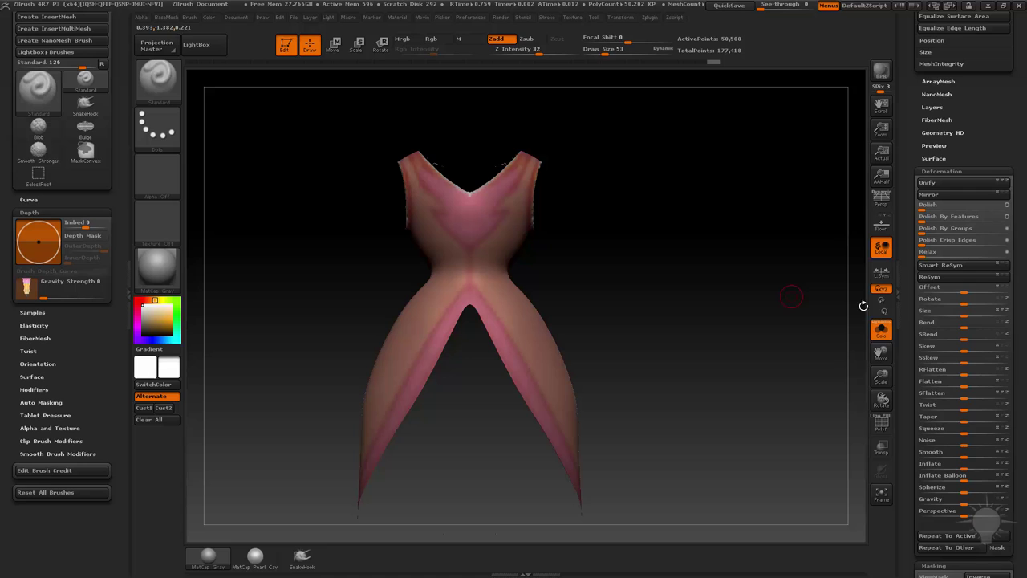
Turn on PolyFrame display for the dress and check that X symmetry is active.
drag(910, 328, 881, 401)
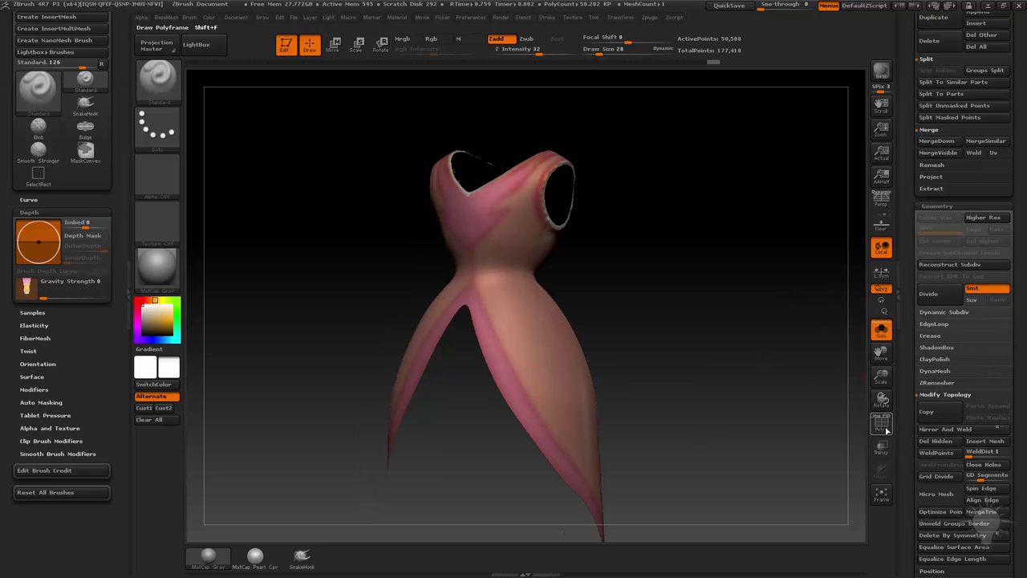
click(881, 423)
drag(909, 341, 906, 285)
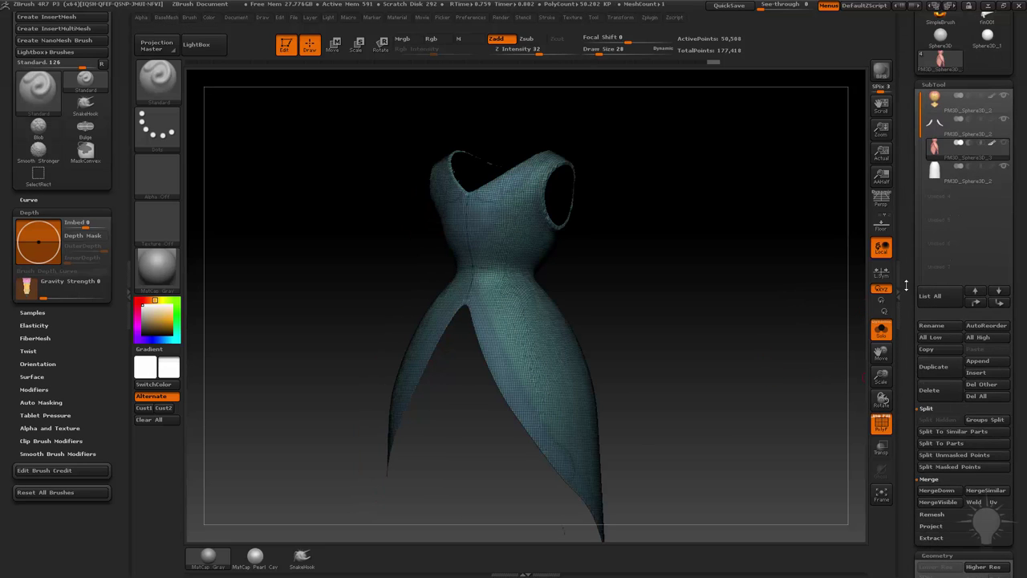
drag(906, 396, 905, 237)
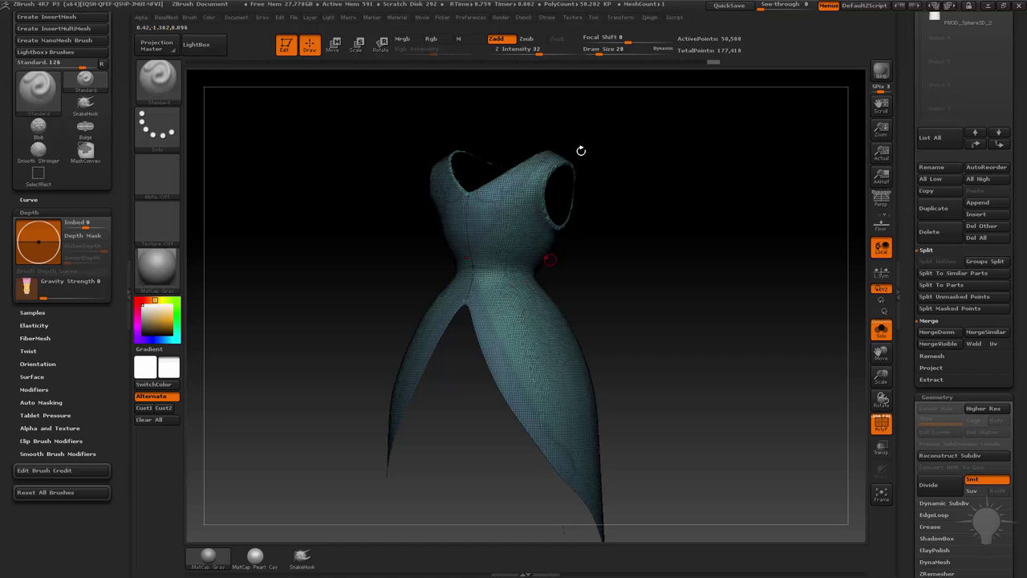
click(620, 17)
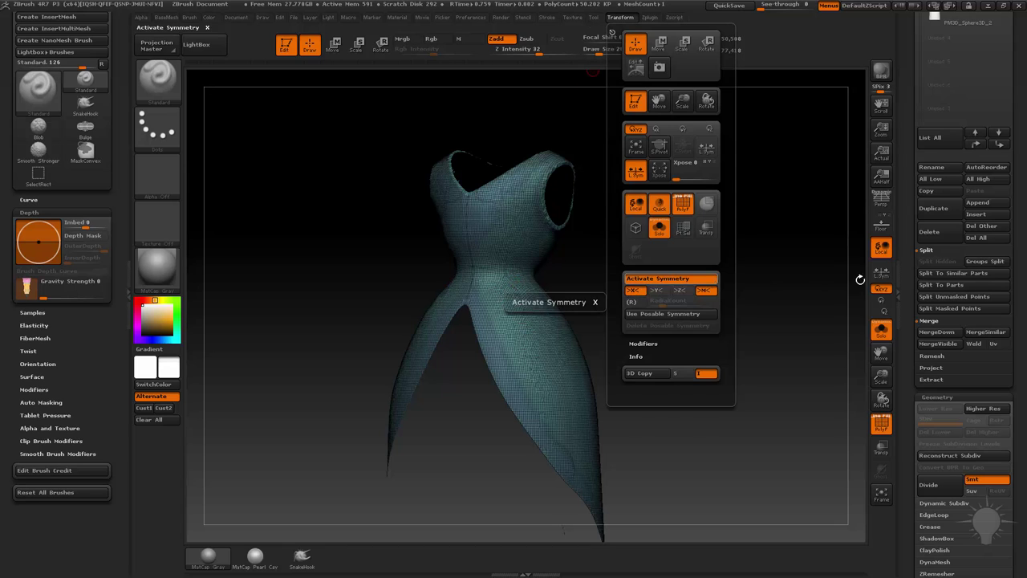
drag(906, 362, 912, 284)
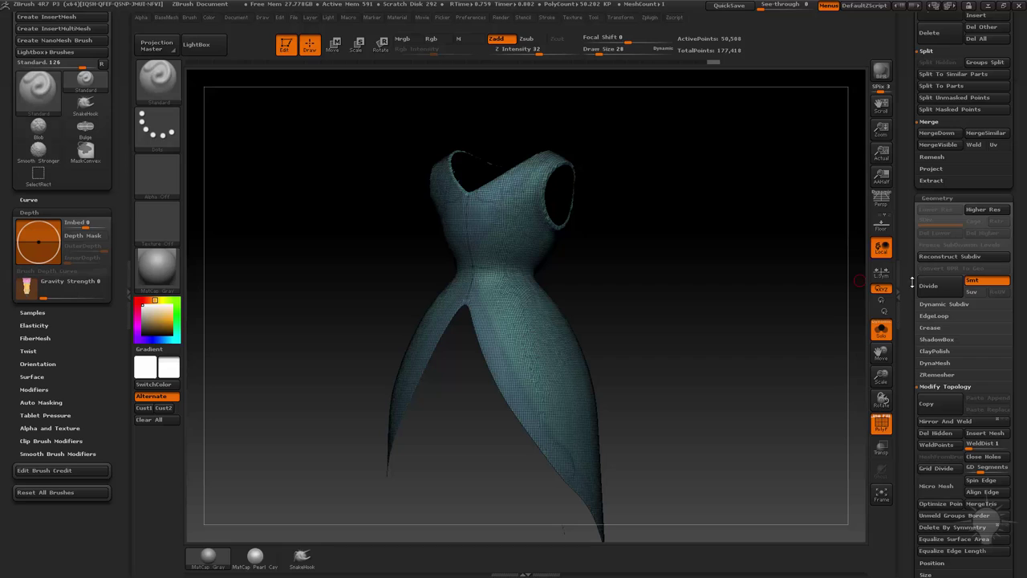
Set ZRemesher's Adaptive Size to 0 and its Target Polygons Count to 2.
click(926, 374)
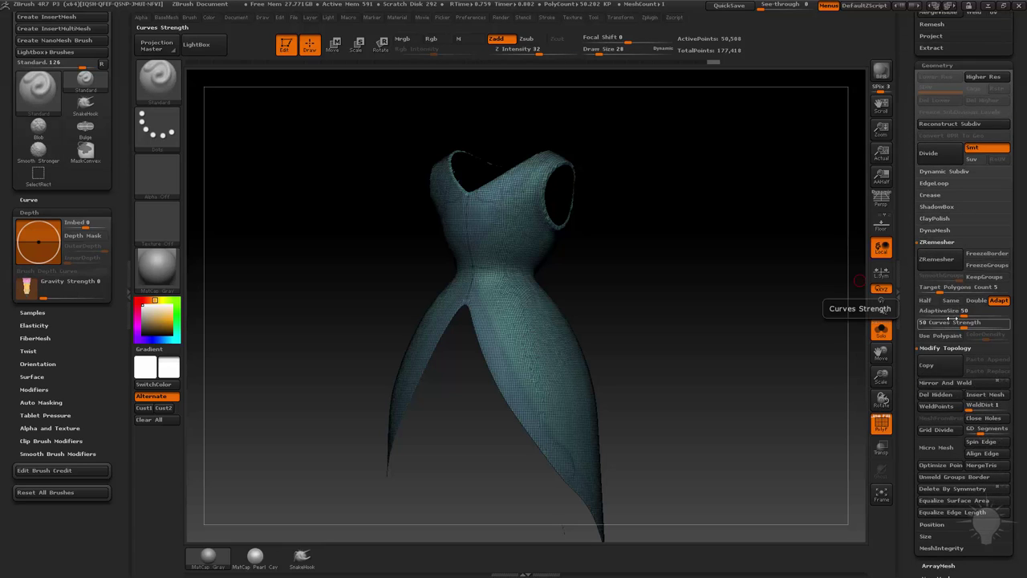
drag(961, 313, 908, 319)
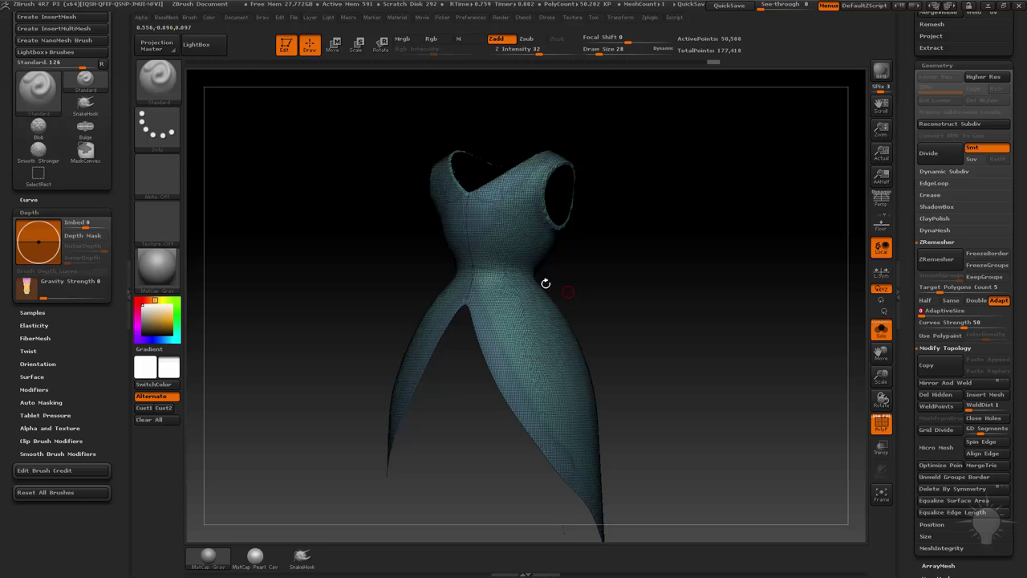
drag(653, 262, 624, 335)
drag(605, 188, 618, 241)
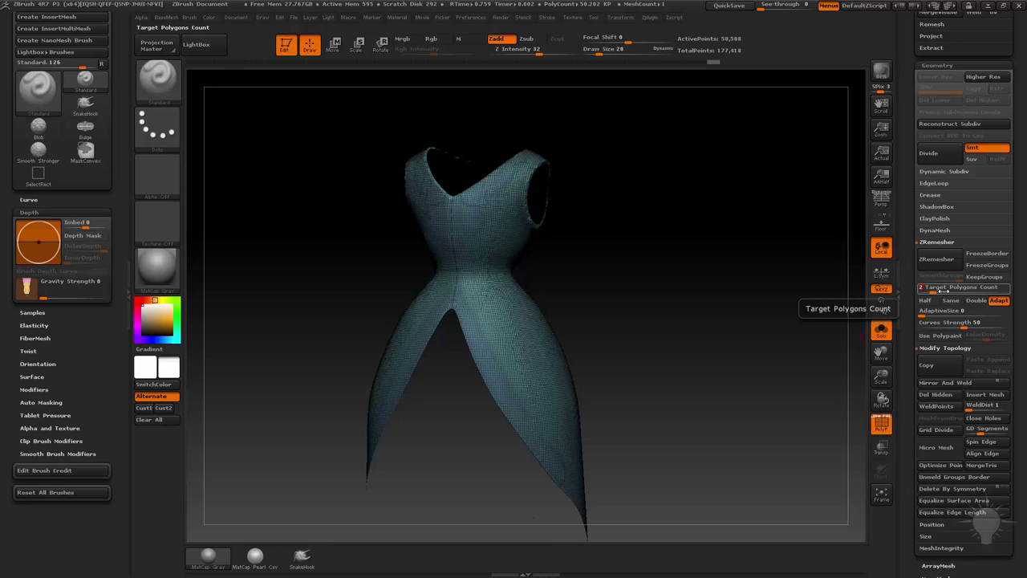
Assign the whole dress to a single new polygroup, keeping PolyFrame display on.
click(881, 425)
click(882, 425)
key(ctrl+w)
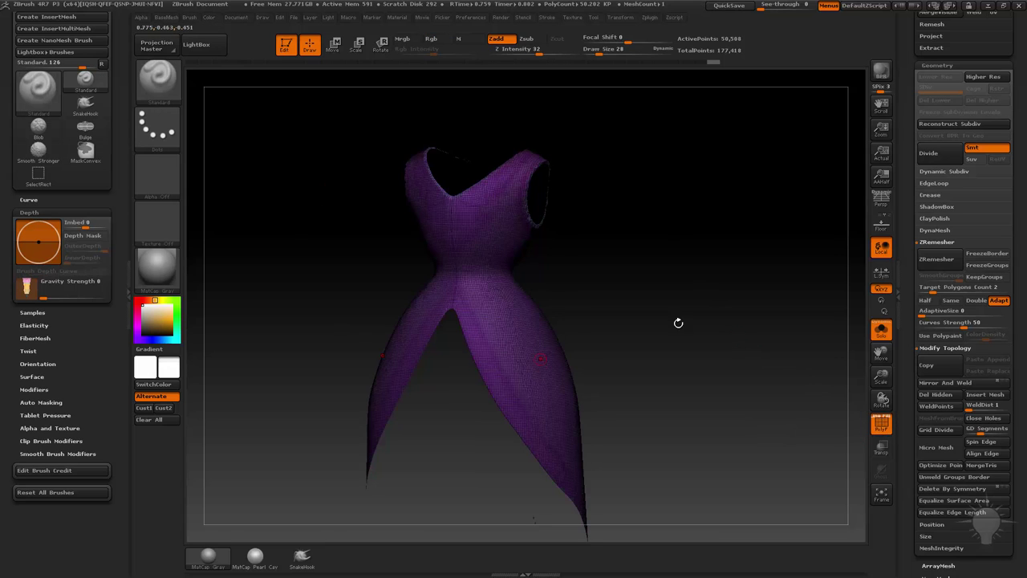
mouse_move(679, 324)
mouse_down()
mouse_move(789, 316)
mouse_move(688, 314)
mouse_up()
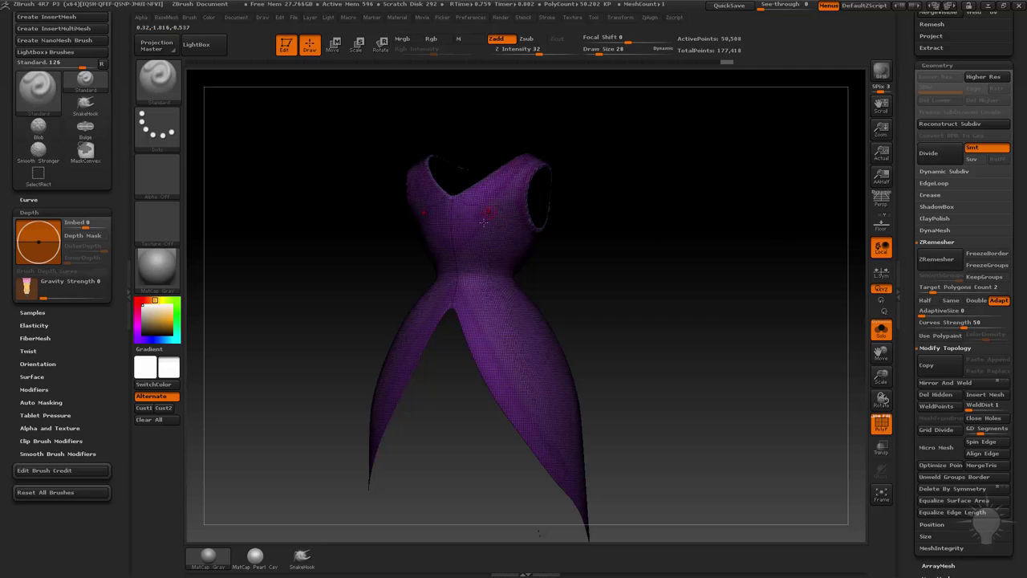
ZRemesh the dress and inspect the new topology around the back of the skirt.
click(936, 258)
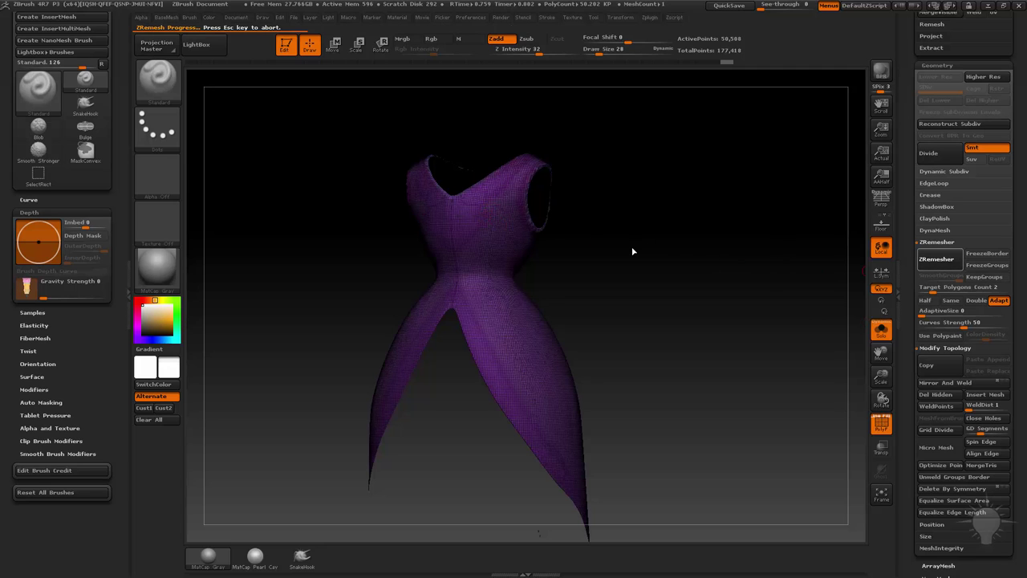
mouse_move(704, 288)
mouse_down()
mouse_move(720, 291)
mouse_move(700, 287)
mouse_move(706, 324)
mouse_move(580, 337)
mouse_move(647, 360)
mouse_move(657, 268)
mouse_up()
alt+drag(756, 160, 739, 95)
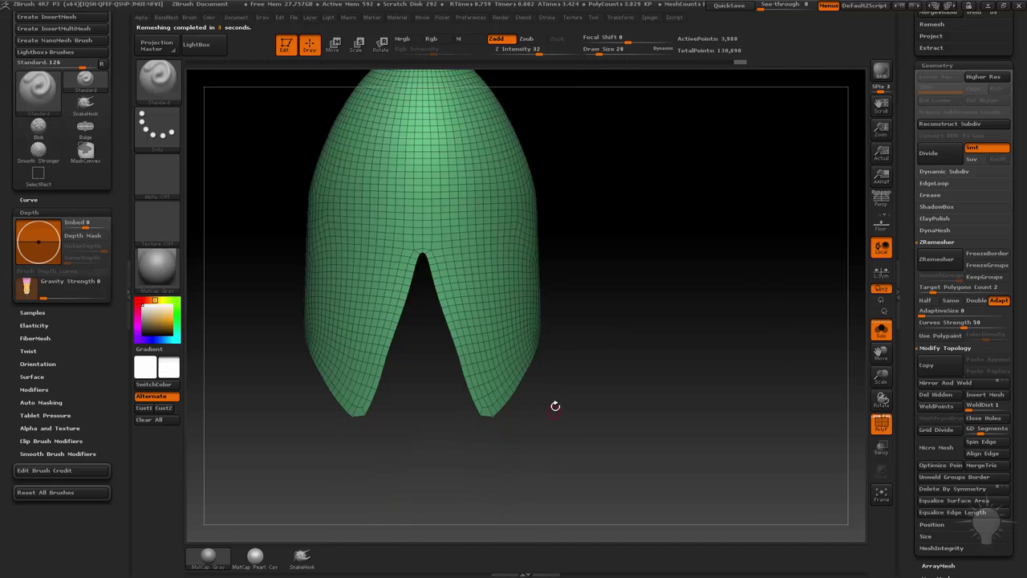
key(b)
key(m)
key(v)
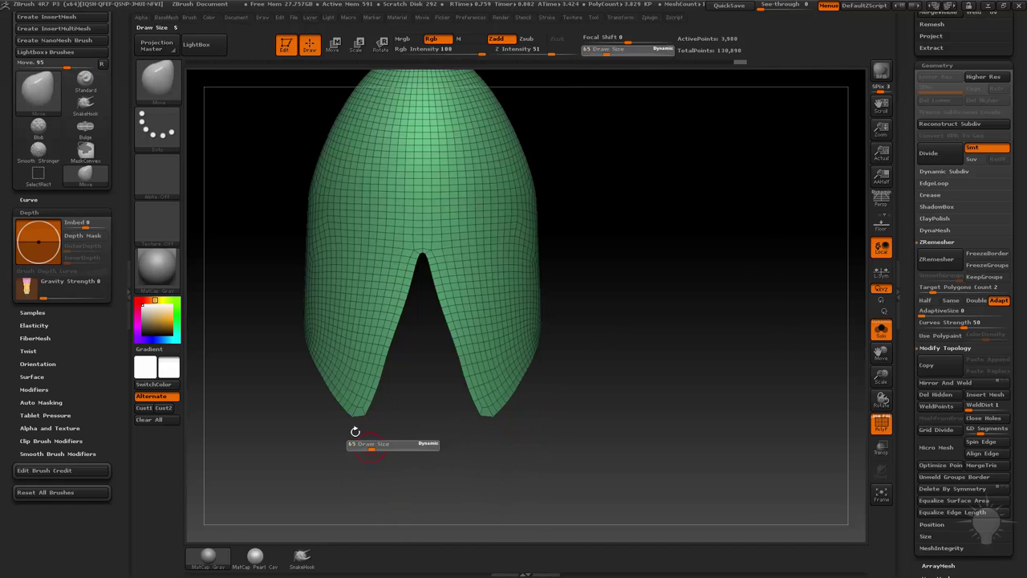
key(b)
key(s)
key(h)
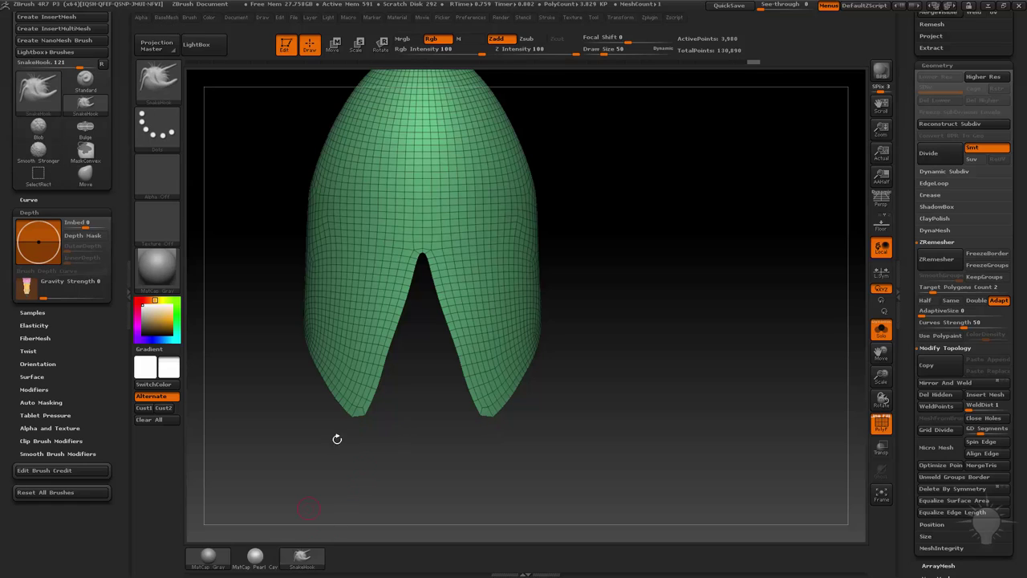
mouse_move(615, 321)
alt+mouse_down()
mouse_move(632, 366)
mouse_move(634, 327)
alt+mouse_up()
Choose the Move brush and enable AccuCurve for it.
key(b)
key(m)
key(v)
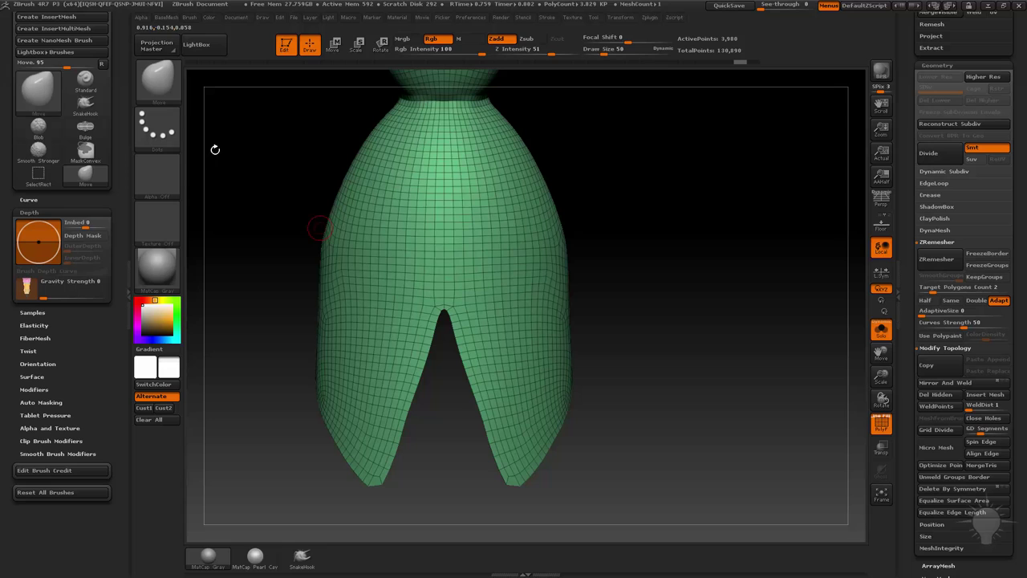
key(shift)
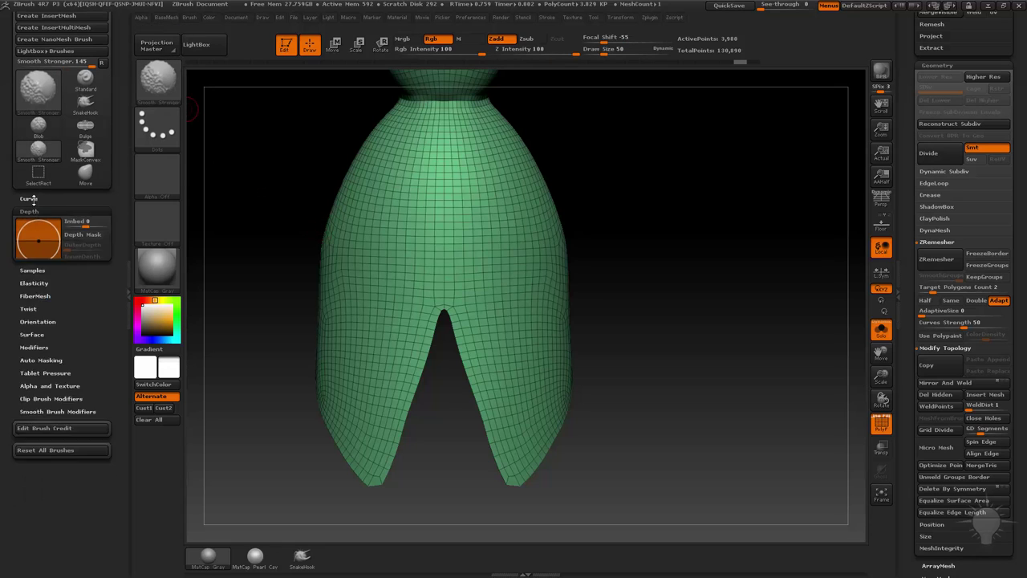
click(33, 199)
click(37, 248)
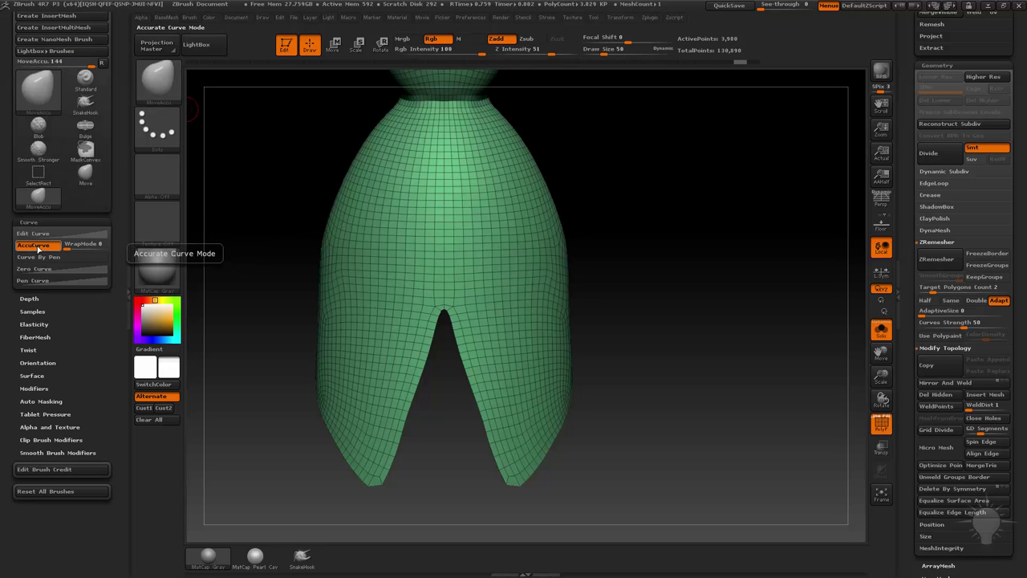
Set the draw size to 101 and pull the skirt's back tips down into points.
key(s)
click(380, 492)
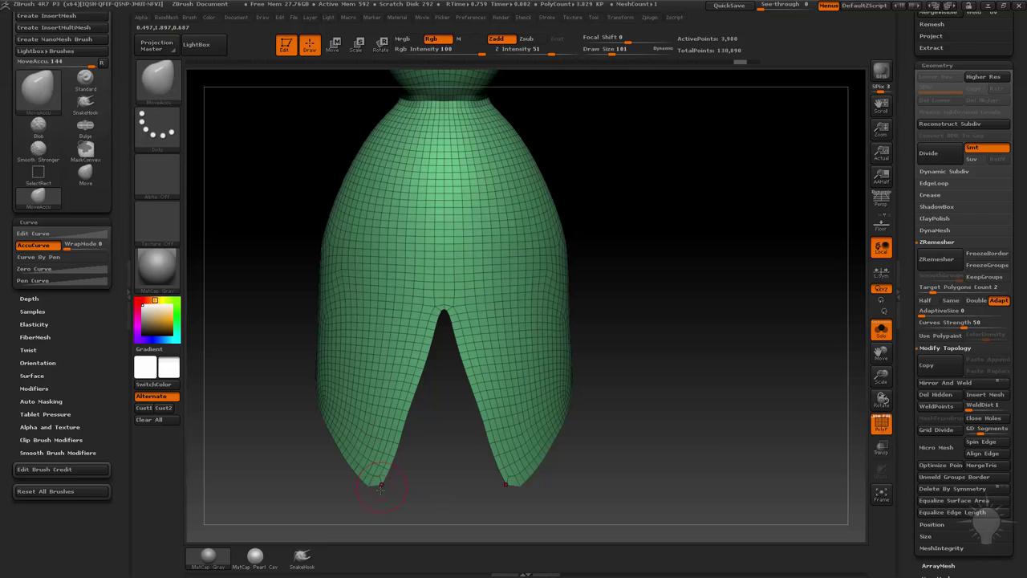
drag(381, 485, 375, 507)
Set the draw size to 65 and pull the front centre of the neckline into a sharp V.
mouse_move(610, 481)
mouse_down()
mouse_move(729, 309)
mouse_move(658, 218)
mouse_move(582, 238)
mouse_move(560, 212)
mouse_move(569, 186)
mouse_up()
alt+drag(569, 186, 582, 316)
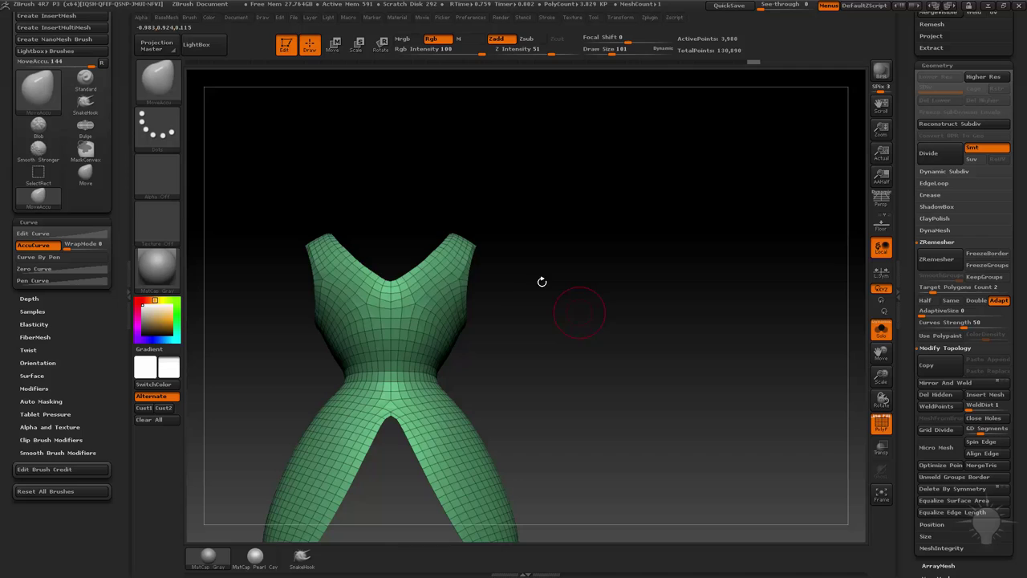
drag(537, 246, 546, 309)
key(s)
click(411, 384)
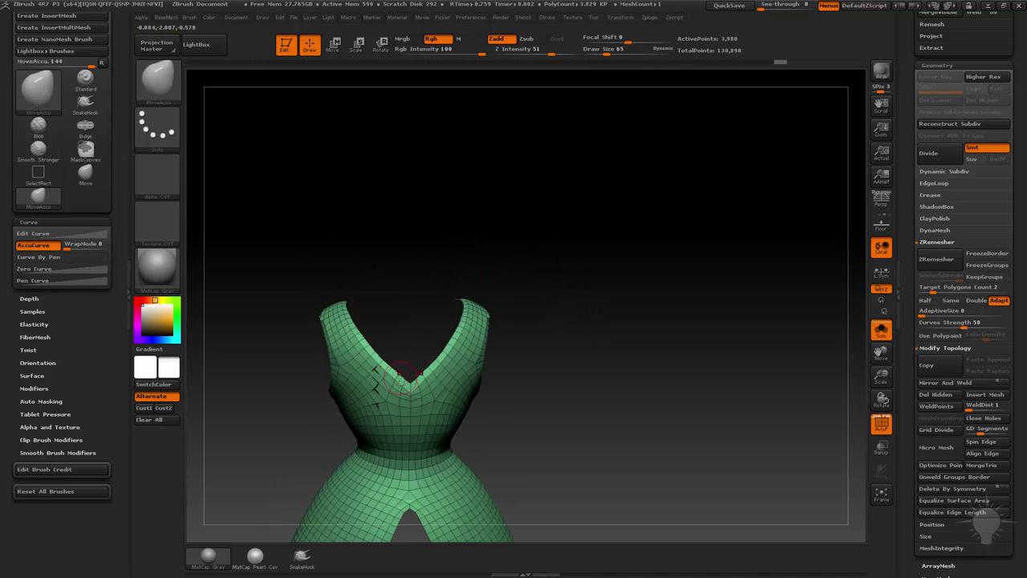
drag(588, 372, 236, 236)
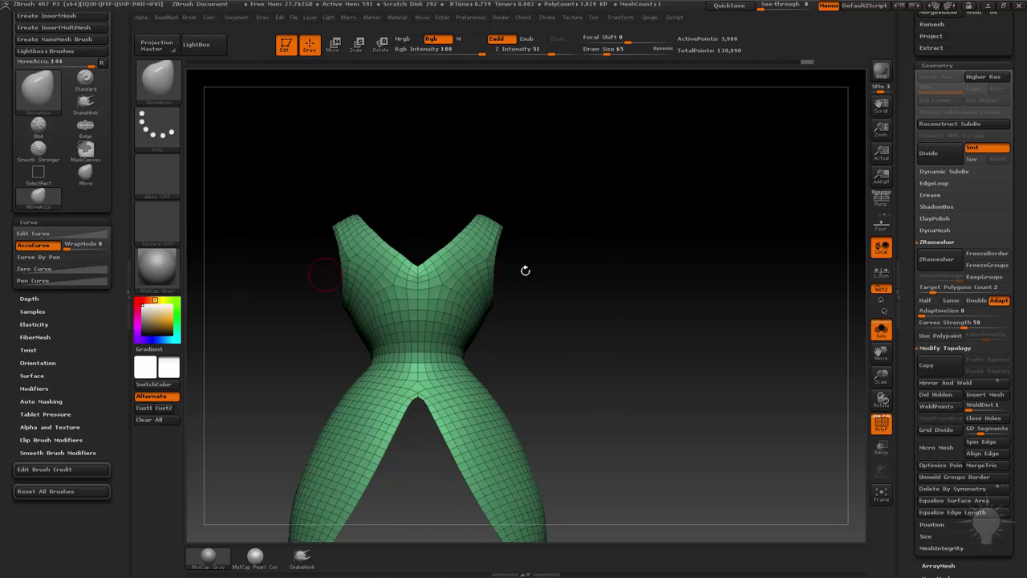
Sharpen the peak of the front slit, set the draw size to 10, and undo back to the dress before remeshing.
mouse_move(525, 270)
mouse_down()
mouse_move(595, 317)
mouse_move(565, 319)
mouse_move(615, 316)
mouse_move(623, 395)
mouse_up()
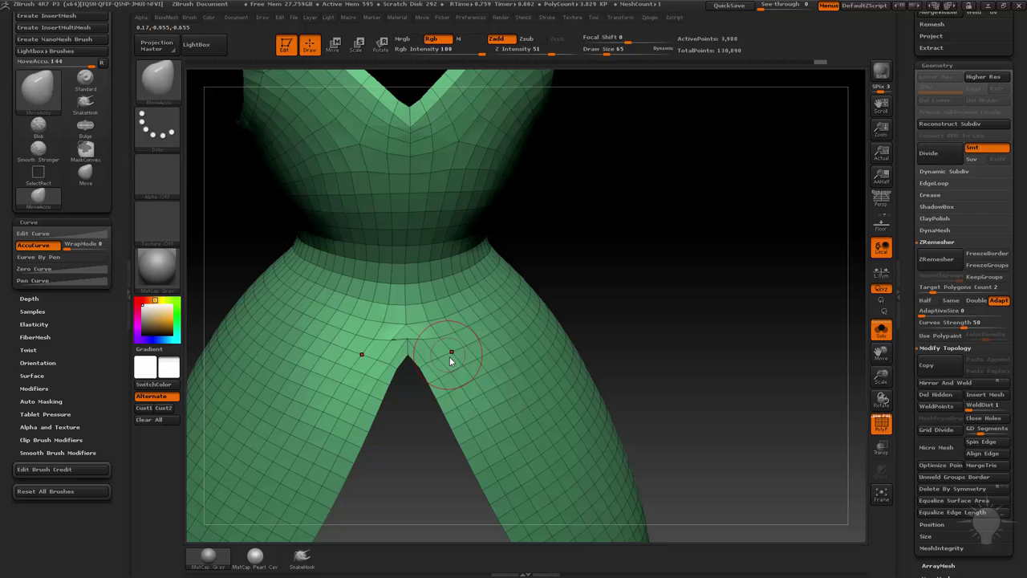
key(s)
click(436, 359)
alt+drag(591, 319, 661, 257)
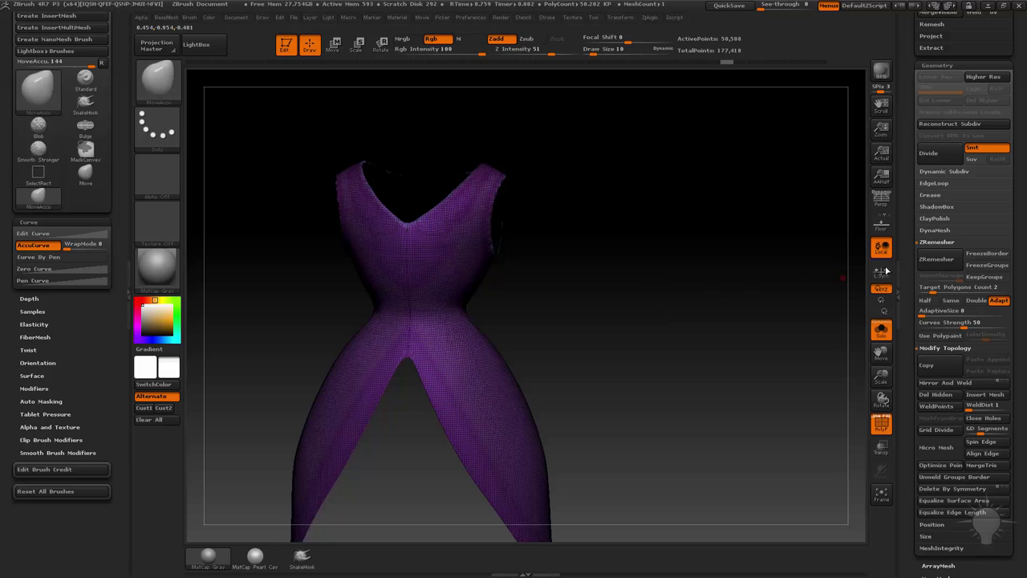
Run ZRemesher again on the dress and inspect the topology of the bodice and slit.
click(939, 259)
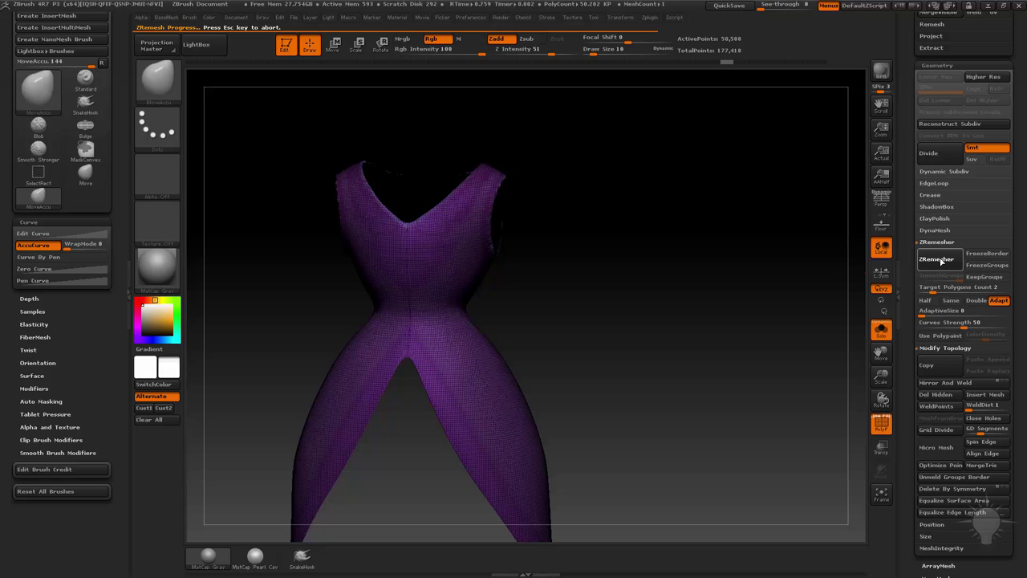
alt+drag(671, 264, 572, 300)
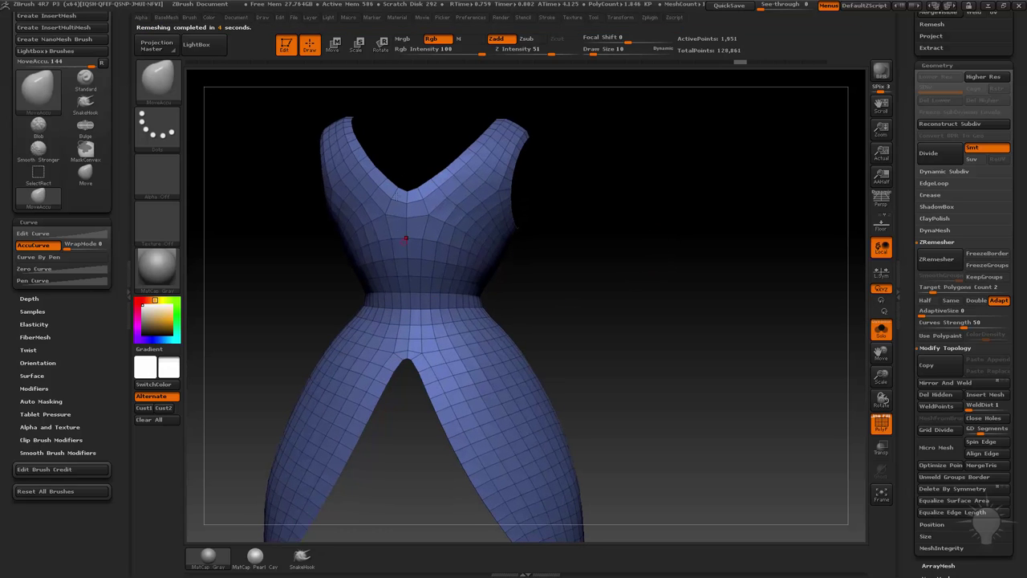
drag(698, 334, 666, 157)
mouse_move(666, 273)
mouse_down()
mouse_move(779, 275)
mouse_move(725, 241)
mouse_move(693, 321)
mouse_move(571, 327)
mouse_move(589, 299)
mouse_move(584, 324)
mouse_up()
Shape the peak of the front slit with the MoveAccu brush at draw size 42, then choose the Move brush at size 30.
key(2)
key(1)
key(])
key([)
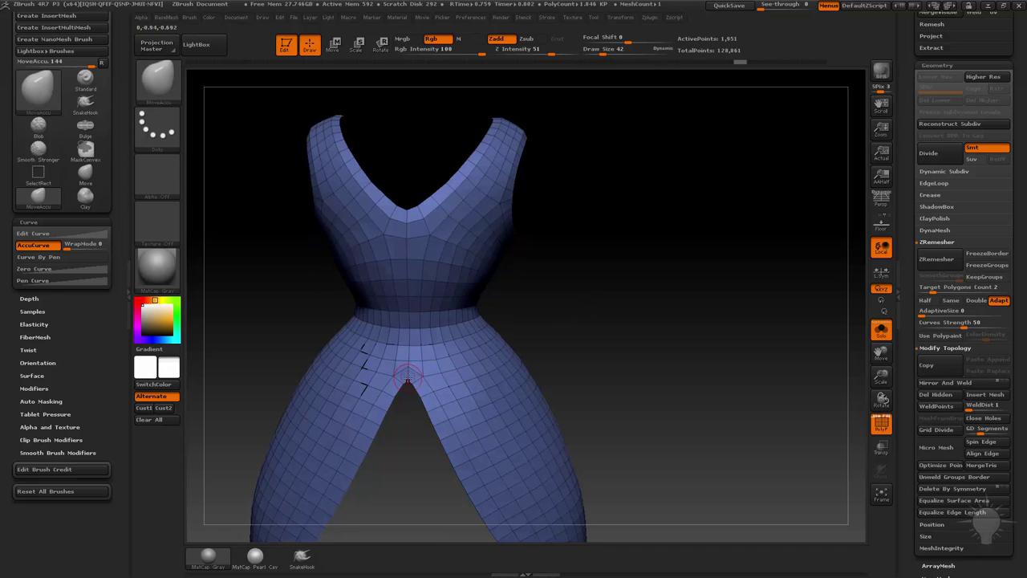
mouse_move(543, 296)
alt+mouse_down()
mouse_move(564, 297)
mouse_move(483, 307)
alt+mouse_up()
key([)
key(3)
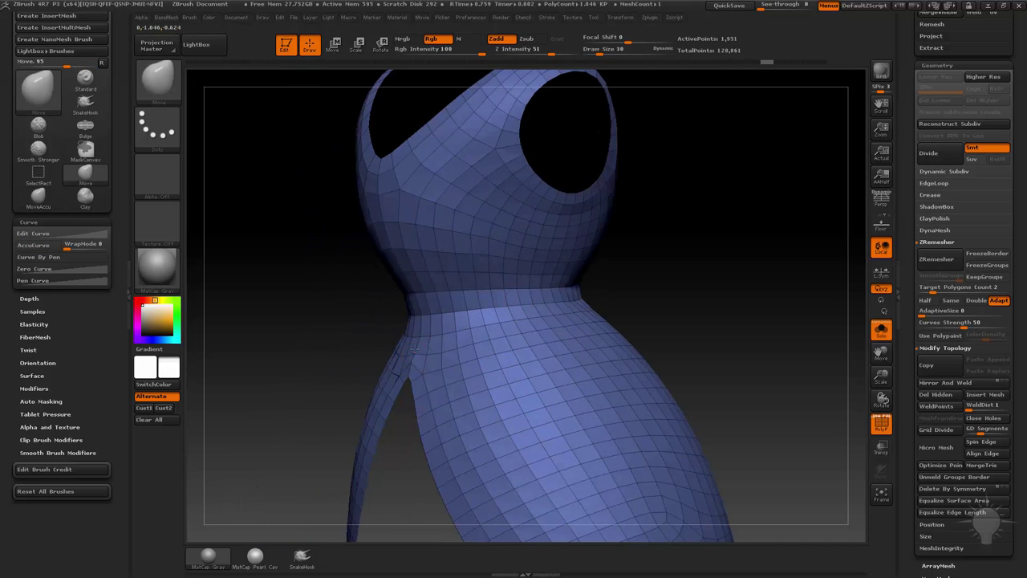
shift+drag(629, 327, 540, 266)
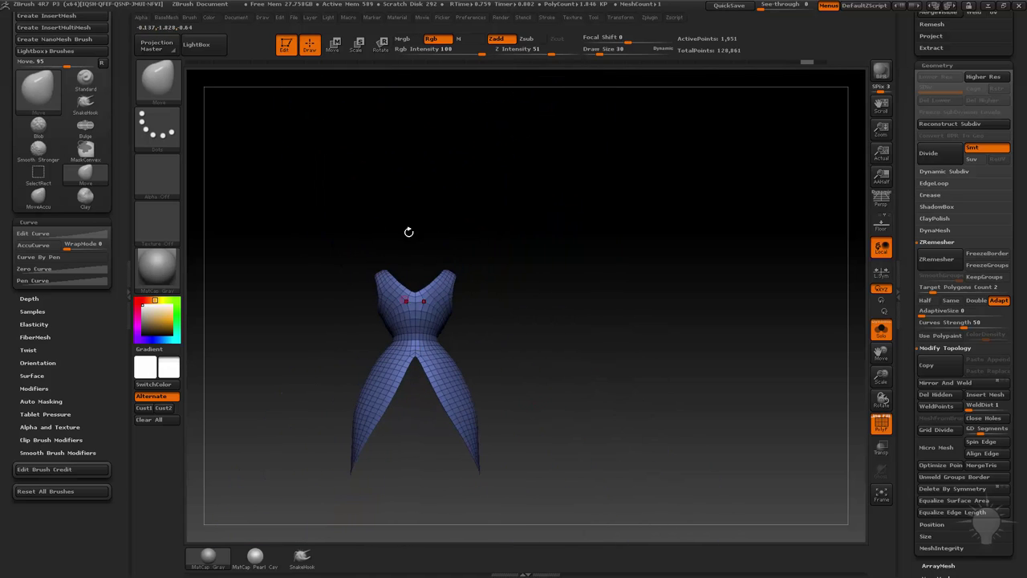
Pull the neckline's front centre into a sharp V using the MoveAccu brush at draw size 47.
alt+drag(409, 232, 559, 332)
alt+drag(609, 212, 629, 230)
drag(672, 266, 660, 281)
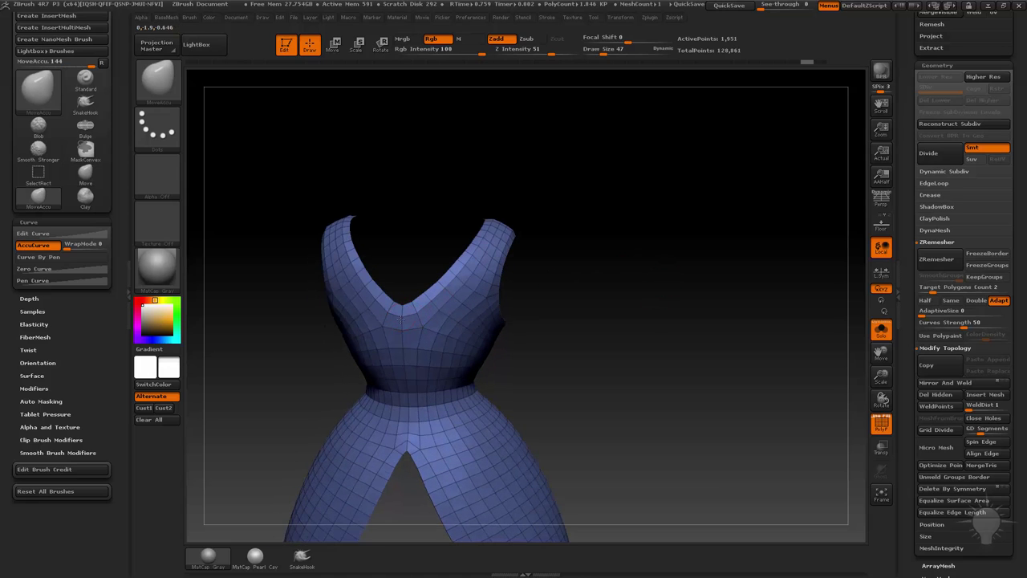
Shape the peak of the skirt's back slit into a sharp point with the MoveAccu brush.
drag(580, 282, 642, 228)
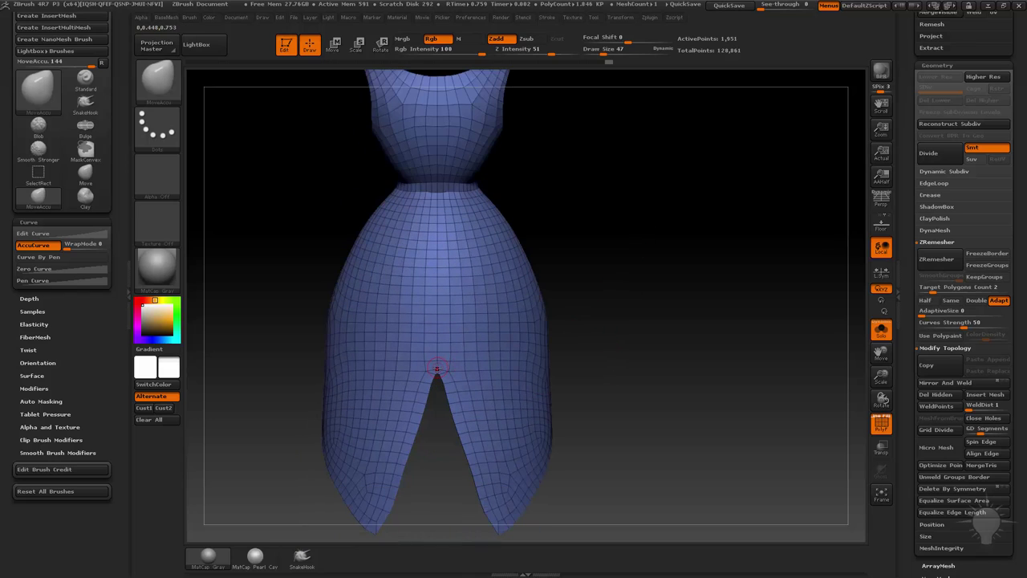
scroll(436, 366, up, 3)
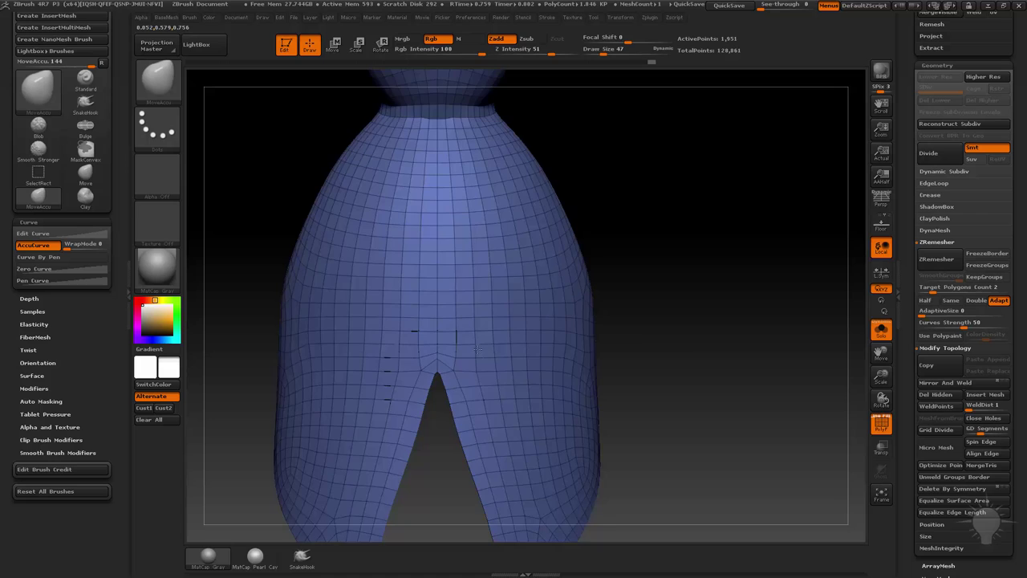
key(f)
Enable ZRemesher's Half option and remesh the dress to half its polygon count.
drag(649, 294, 732, 310)
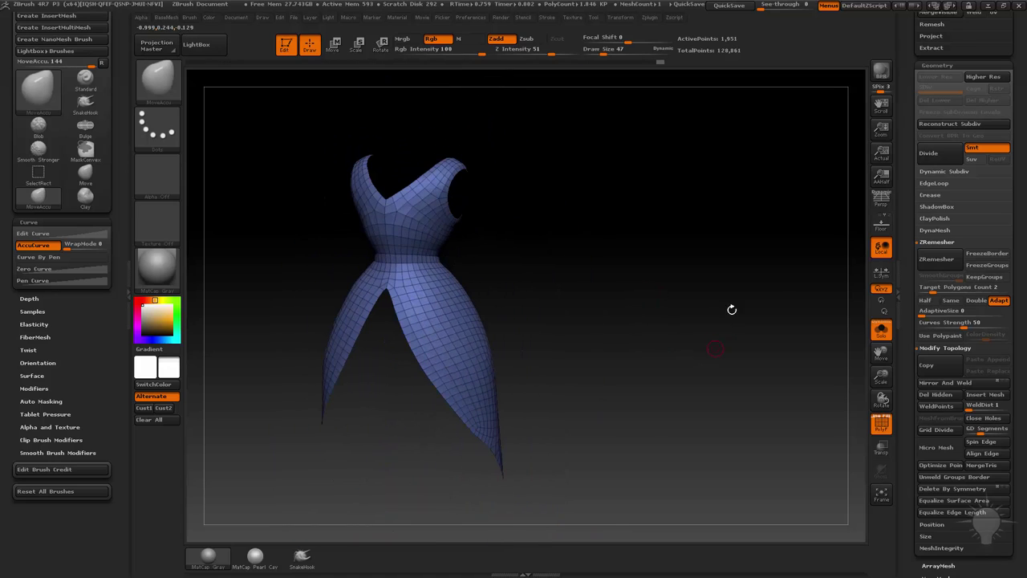
click(929, 301)
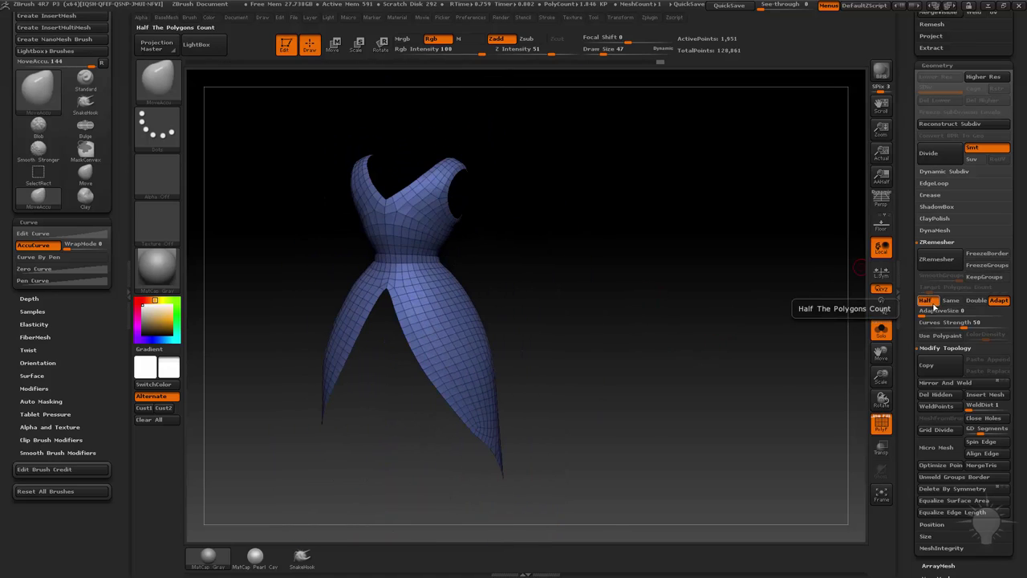
click(937, 258)
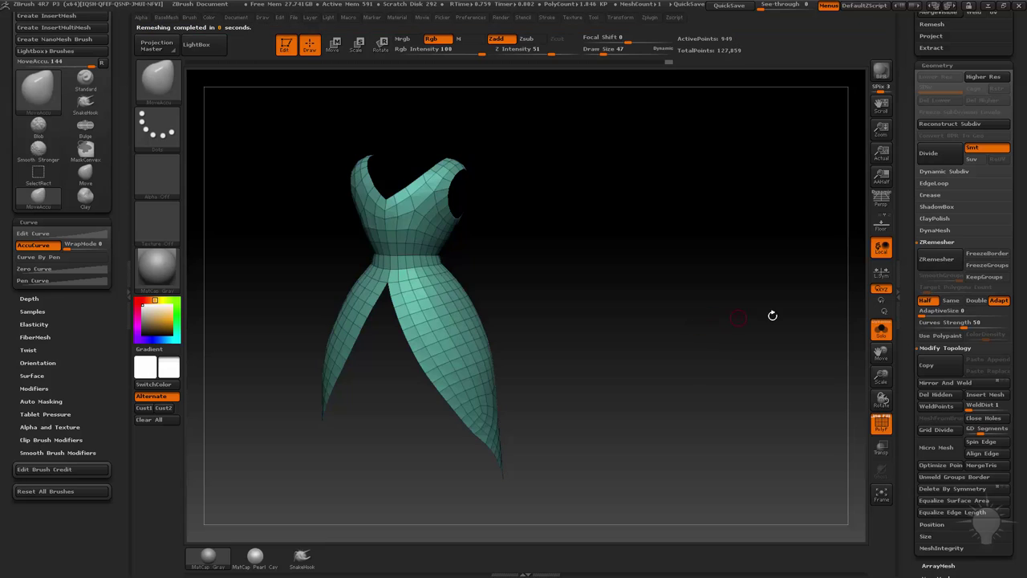
drag(772, 315, 750, 321)
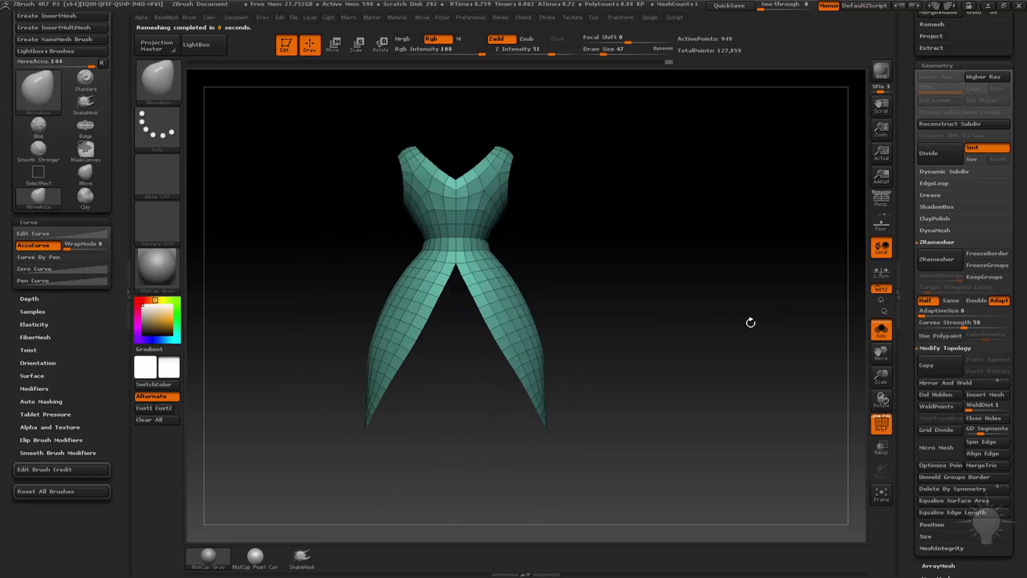
Turn off the polyframe and Solo display and bring the back of the full figure's skirt into view.
click(881, 424)
click(881, 329)
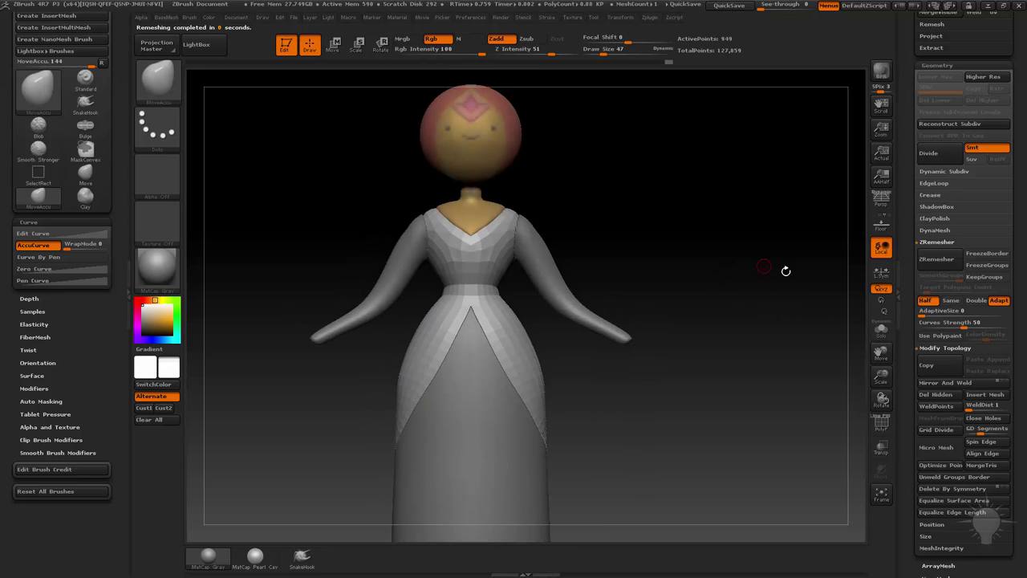
mouse_move(786, 272)
mouse_down()
mouse_move(704, 288)
mouse_move(733, 355)
mouse_move(725, 353)
mouse_up()
mouse_move(722, 282)
alt+mouse_down()
mouse_move(720, 250)
mouse_move(754, 145)
alt+mouse_up()
Shape the skirt's two lower back tips into sharper points at draw size 109, with the Move brush chosen.
key(s)
drag(504, 345, 493, 347)
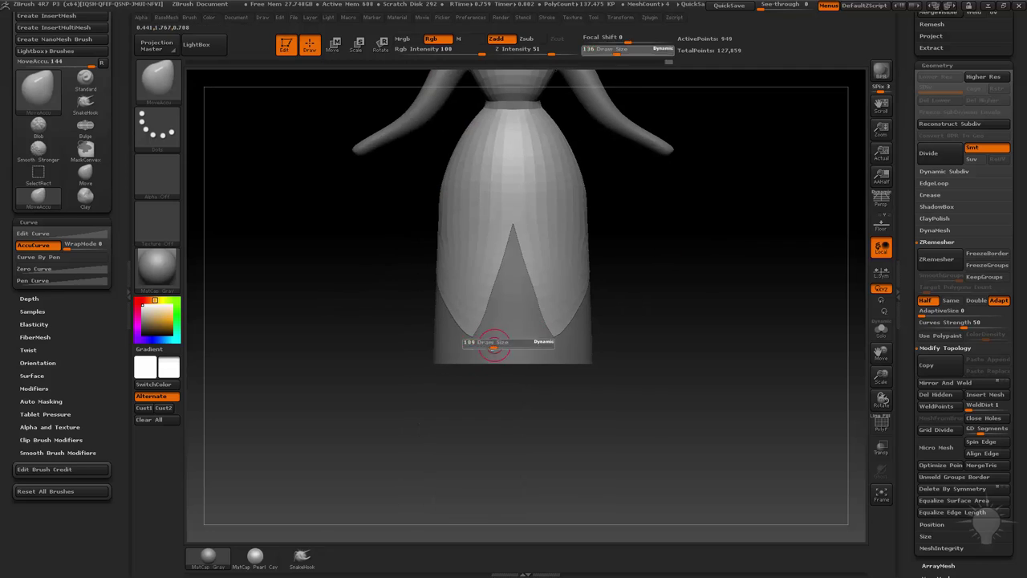
click(494, 345)
key(b)
key(m)
key(v)
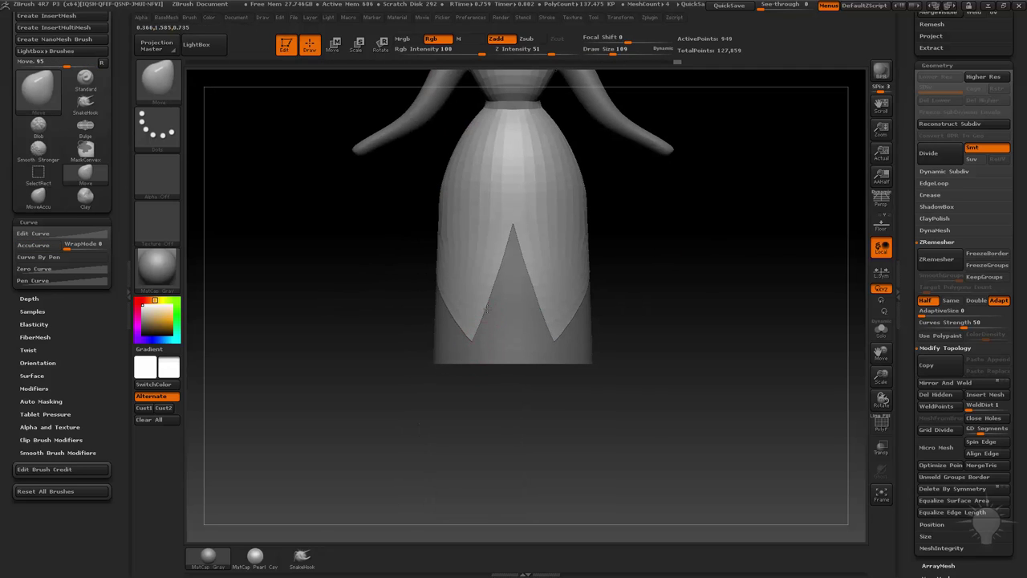
Make the head and neck subtool active, and reactivate the hidden upper dress subtool so it shows with the figure.
alt+drag(647, 246, 831, 321)
mouse_move(674, 170)
alt+mouse_down()
mouse_move(678, 300)
mouse_move(725, 337)
mouse_move(541, 369)
alt+mouse_up()
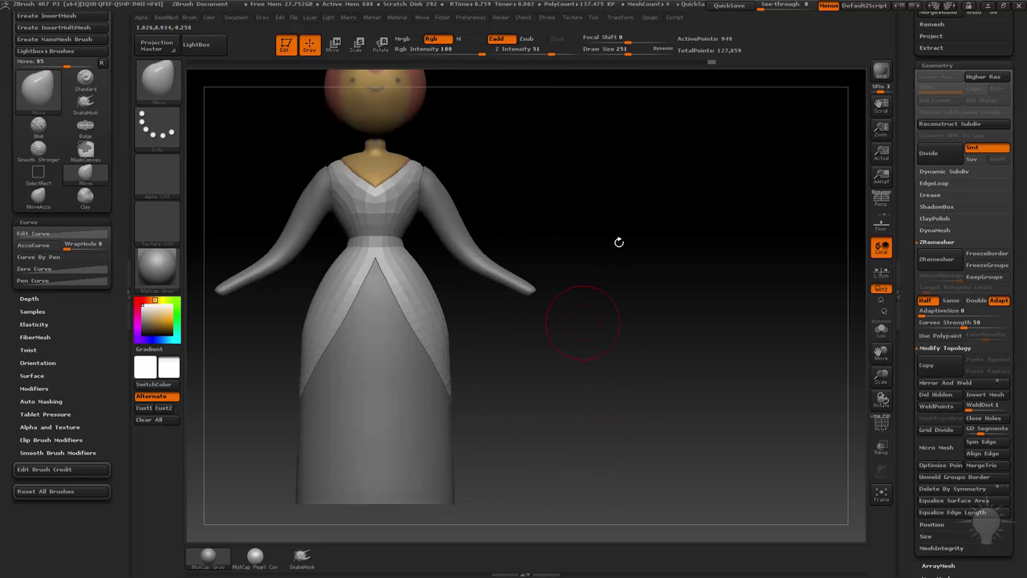
alt+drag(619, 242, 642, 383)
alt+drag(675, 146, 665, 169)
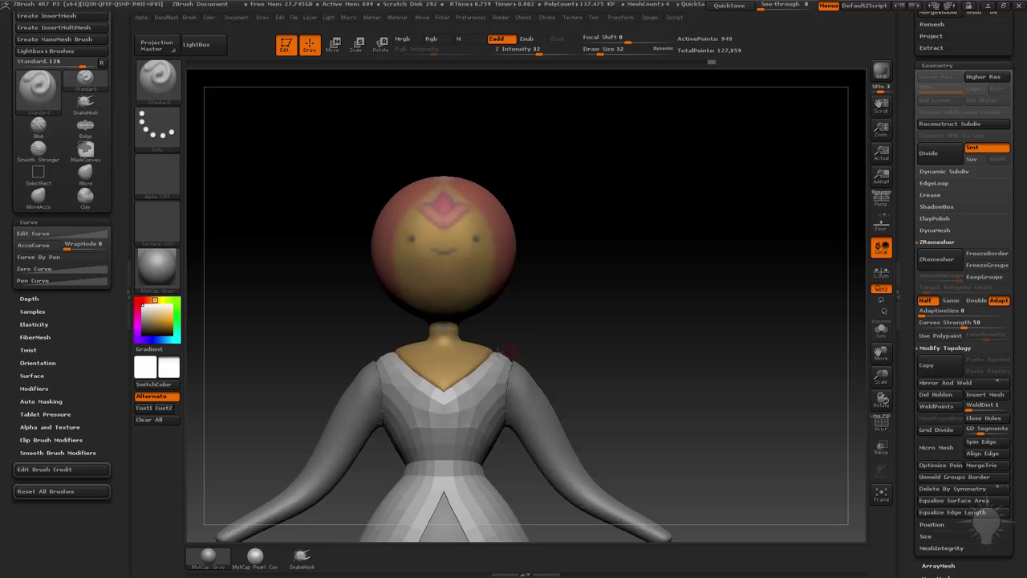
alt+click(457, 347)
alt+drag(685, 343, 708, 291)
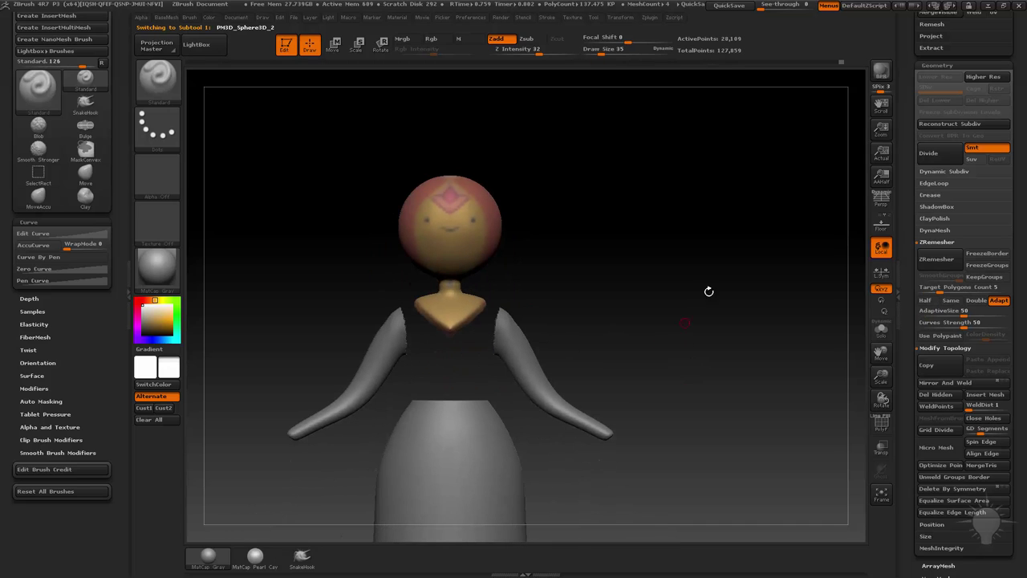
drag(911, 238, 913, 361)
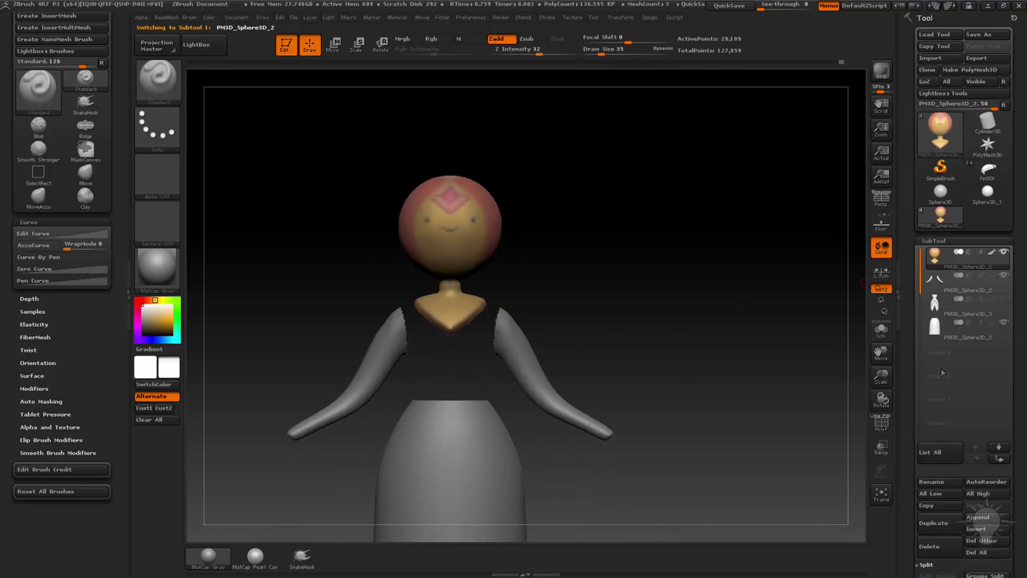
click(965, 310)
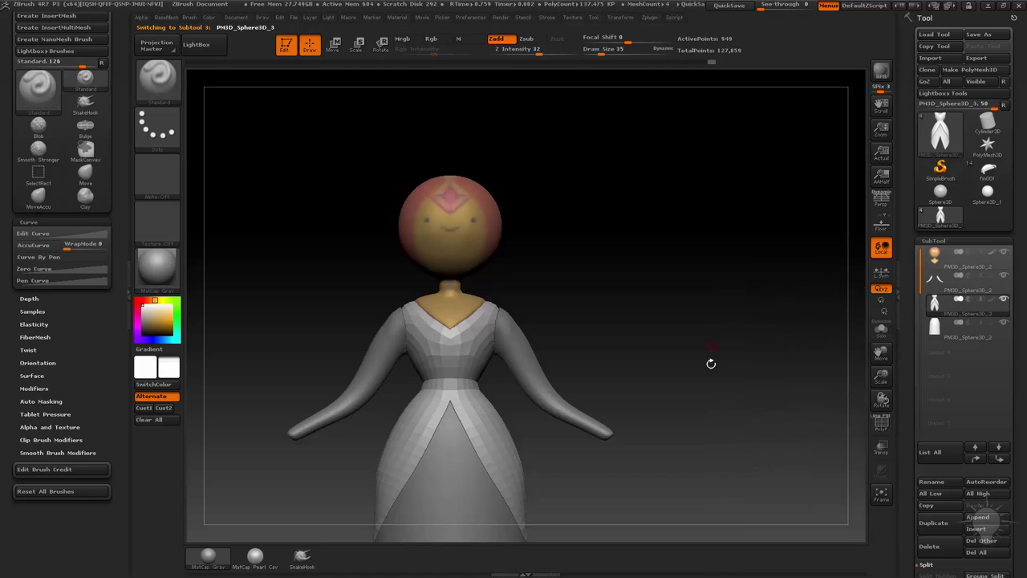
Store the current project with QuickSave.
mouse_move(711, 360)
mouse_down()
mouse_move(727, 321)
mouse_move(770, 322)
mouse_move(739, 372)
mouse_up()
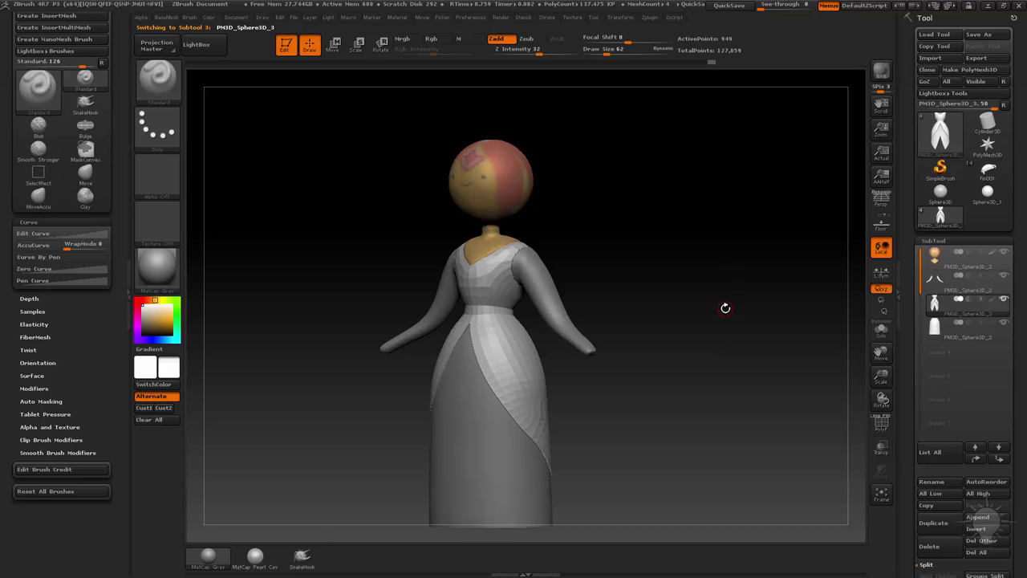
click(733, 5)
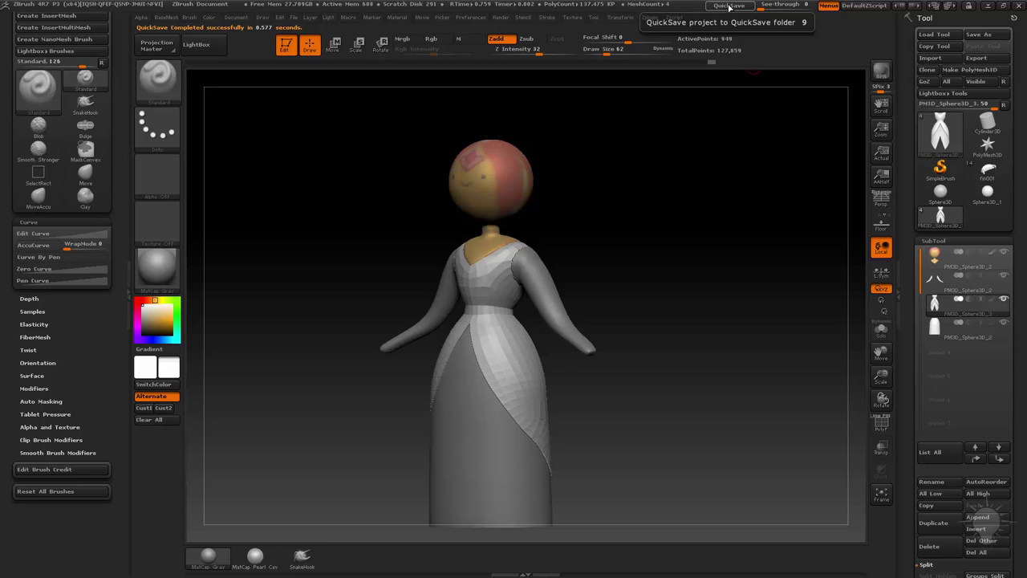
click(729, 7)
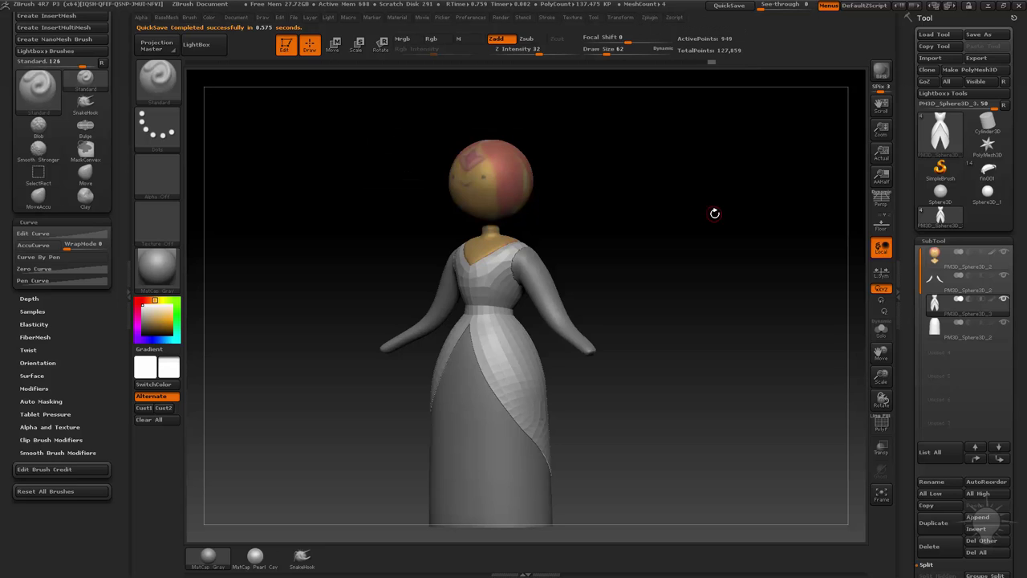
Load the QuickSave project QS_43910.ZPR, discarding changes to the open project.
key(comma)
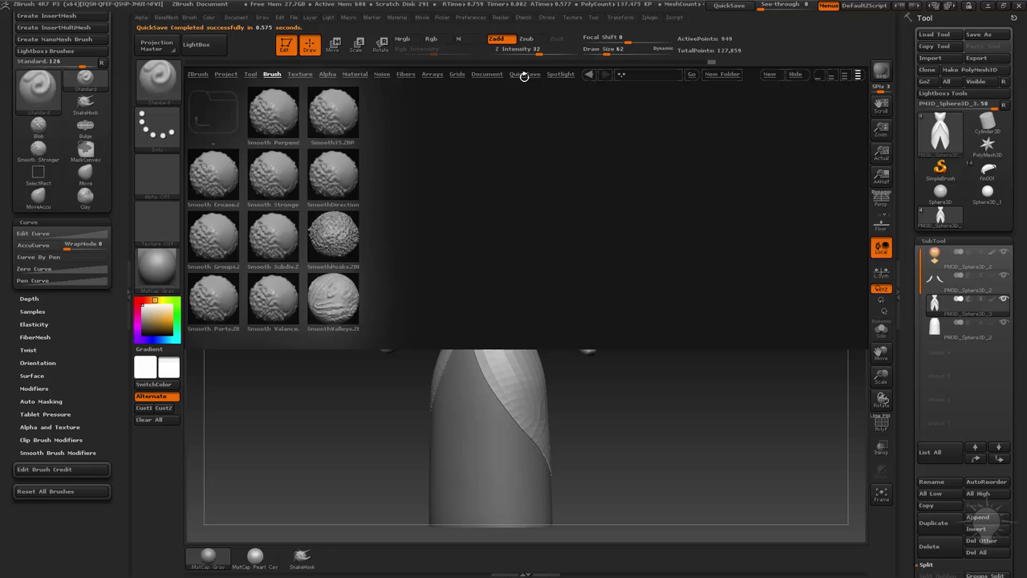
click(524, 74)
double_click(333, 237)
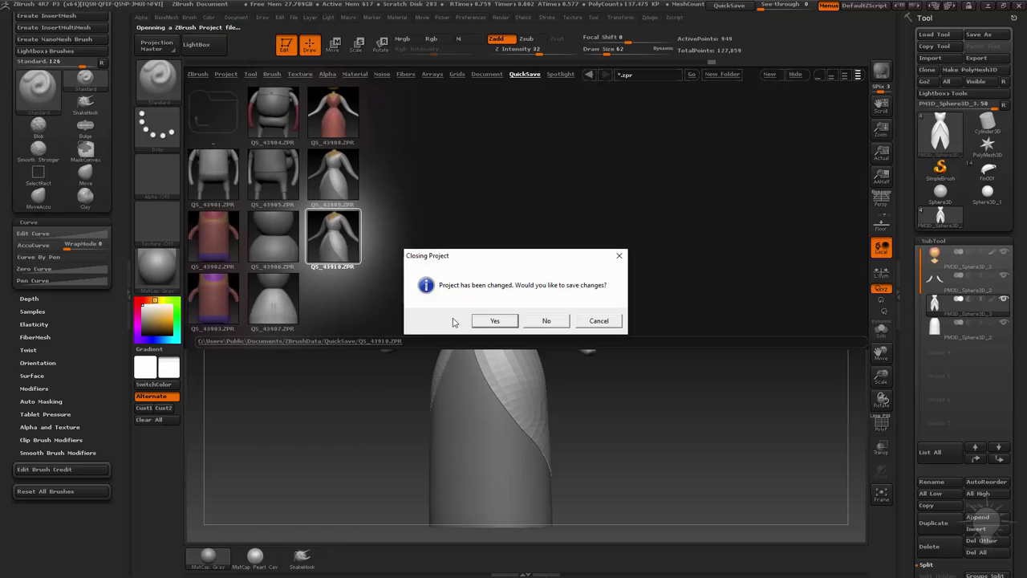
click(547, 320)
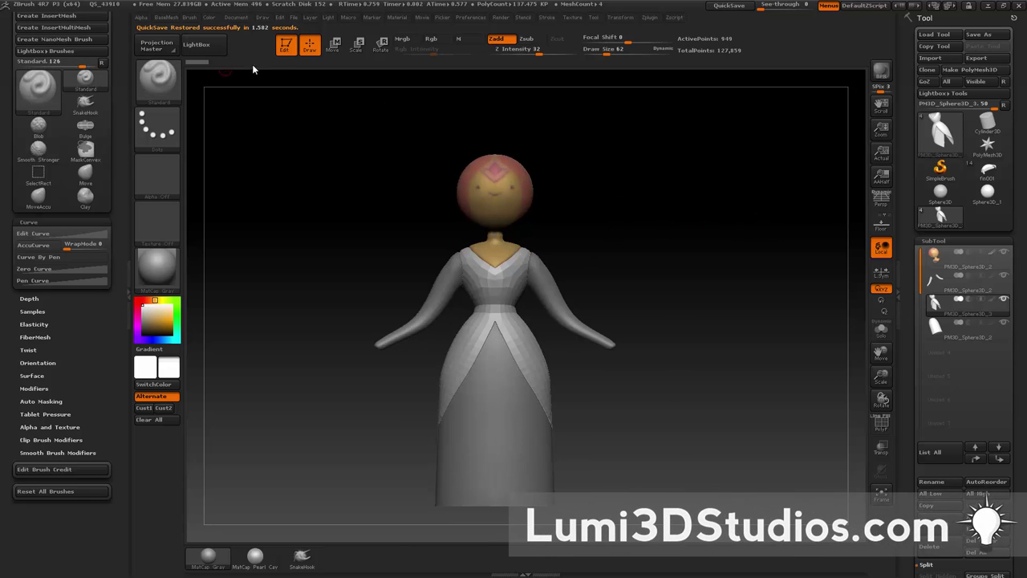
drag(670, 90, 728, 185)
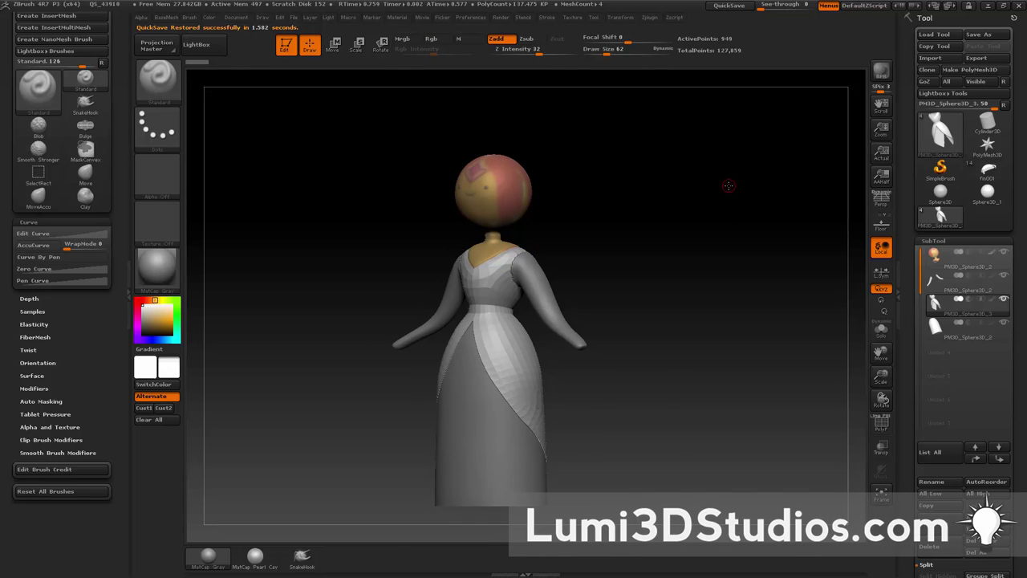